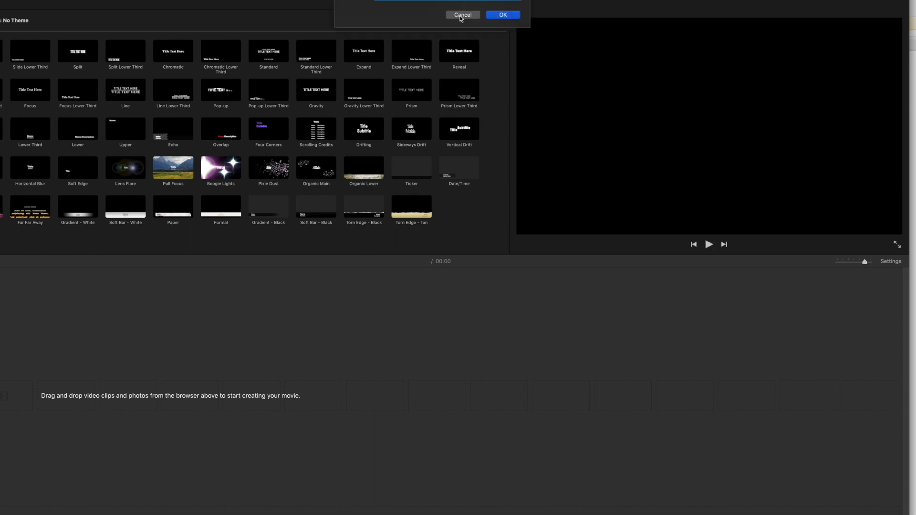
Open the 4-29-20 event and add the last webcam clip to the movie timeline
click(503, 16)
click(29, 87)
click(2, 117)
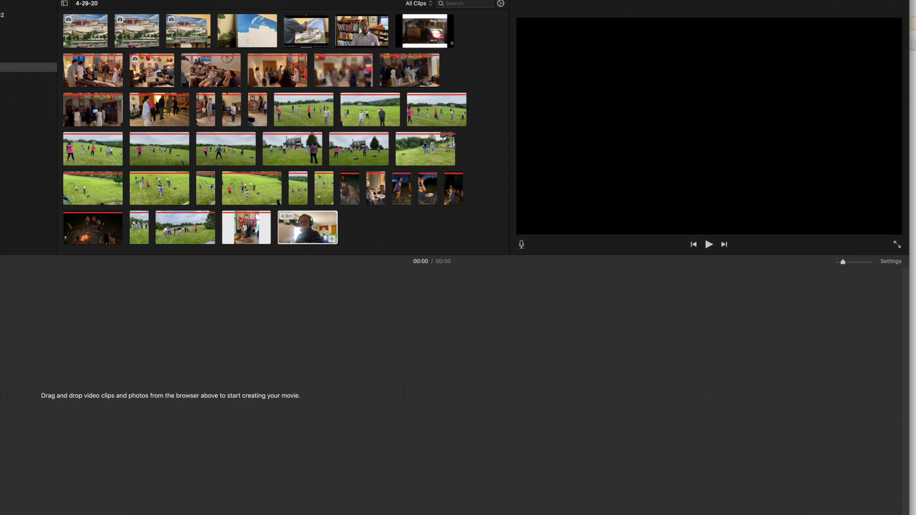
click(300, 237)
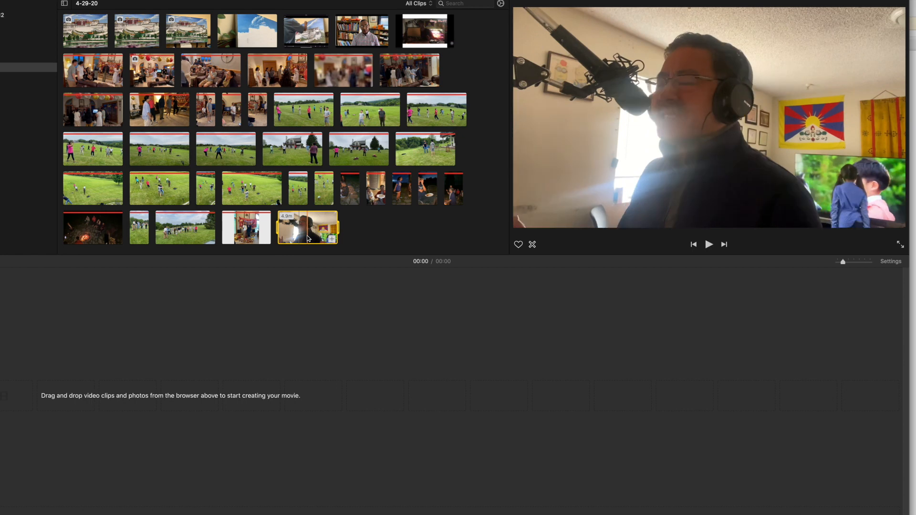
drag(302, 241, 162, 399)
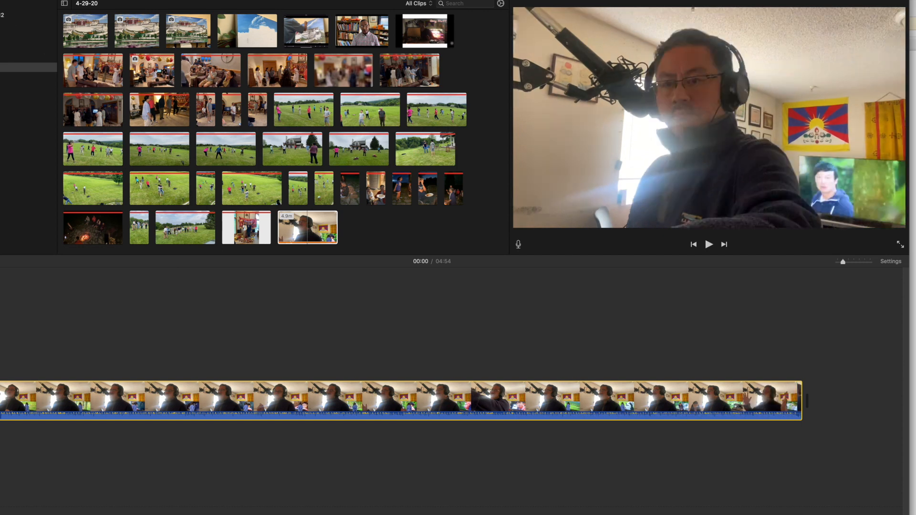
Add a Ticker title to the start of the timeline from the titles browser
key(super+3)
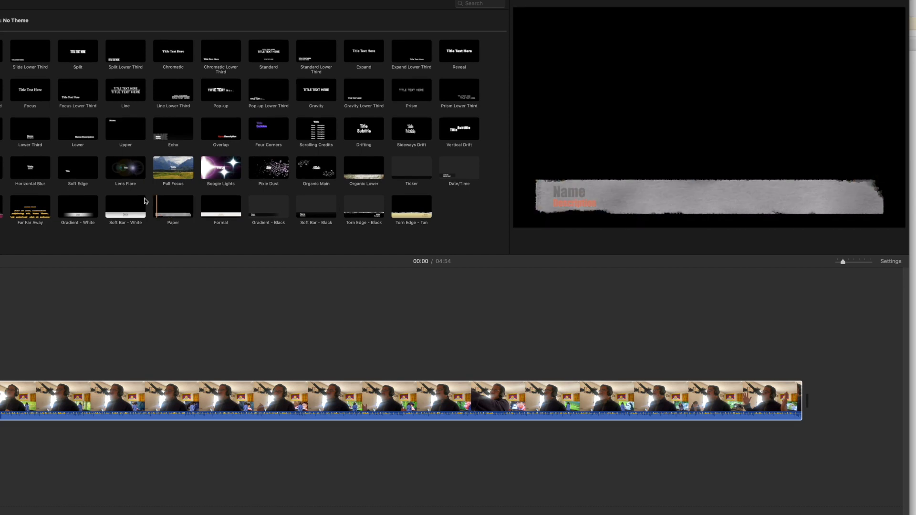
double_click(398, 172)
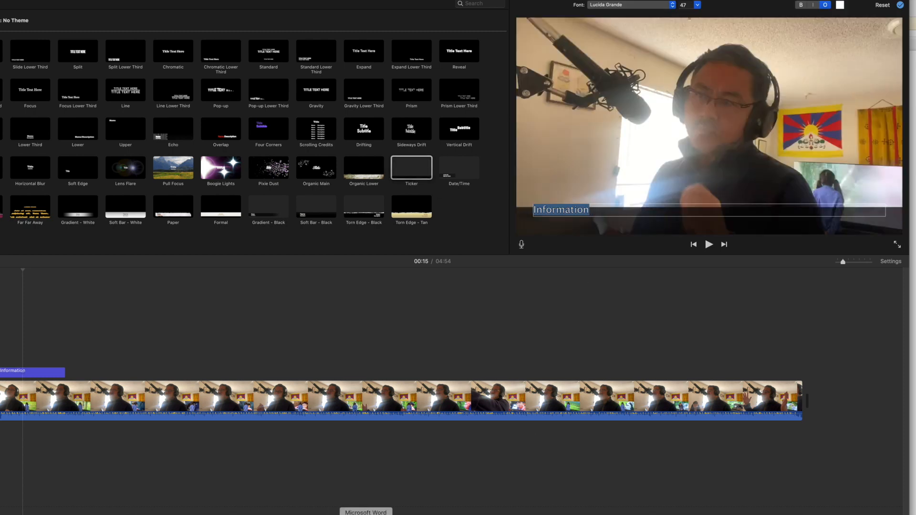
Copy the Tibetan heading line from the Microsoft Word document and paste it as the ticker title's text
click(367, 514)
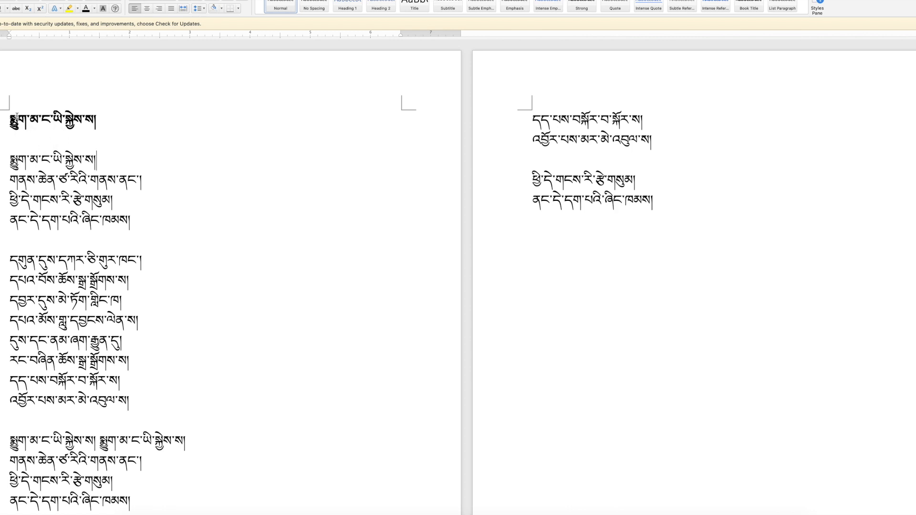
drag(8, 162, 114, 162)
click(122, 149)
triple_click(69, 125)
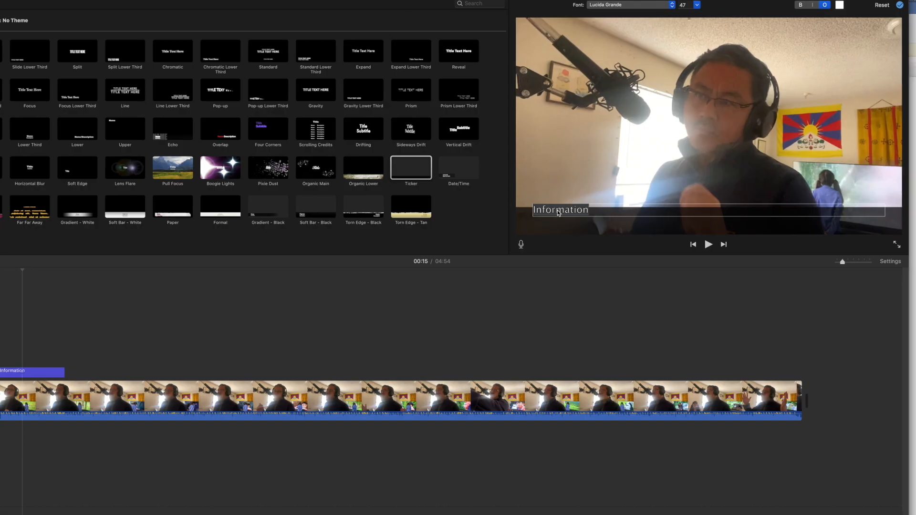
double_click(559, 211)
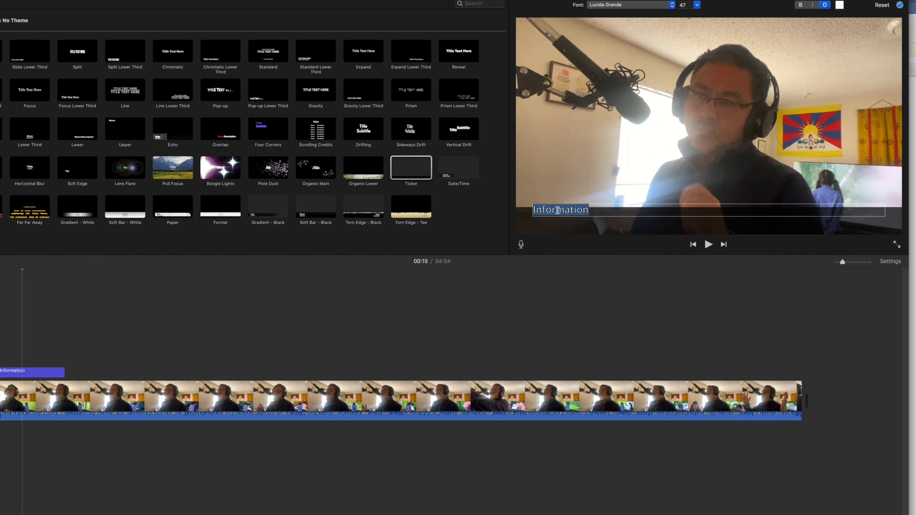
key(super+v)
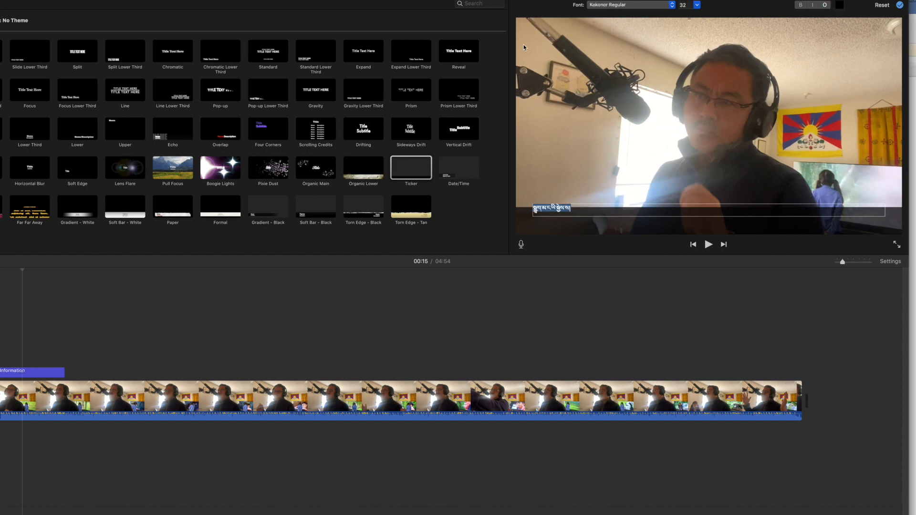
Set the ticker title's text colour to yellow
click(841, 5)
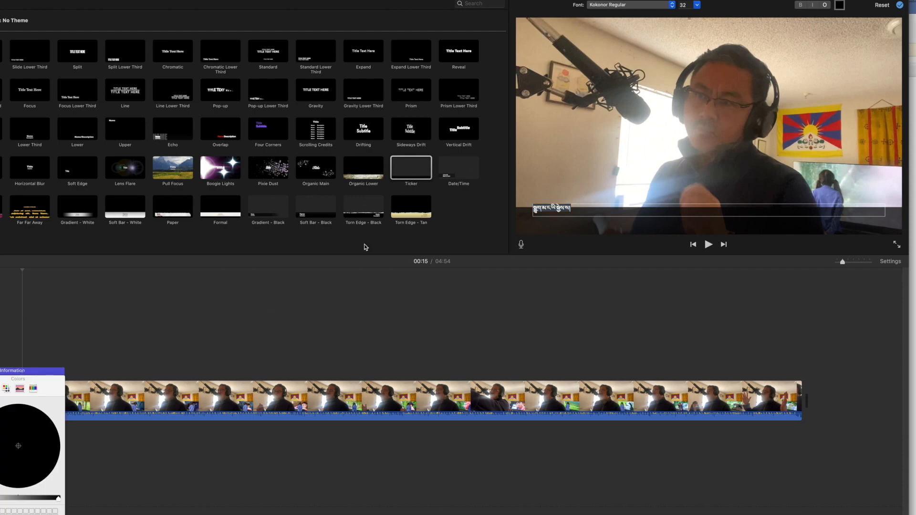
drag(58, 502, 59, 498)
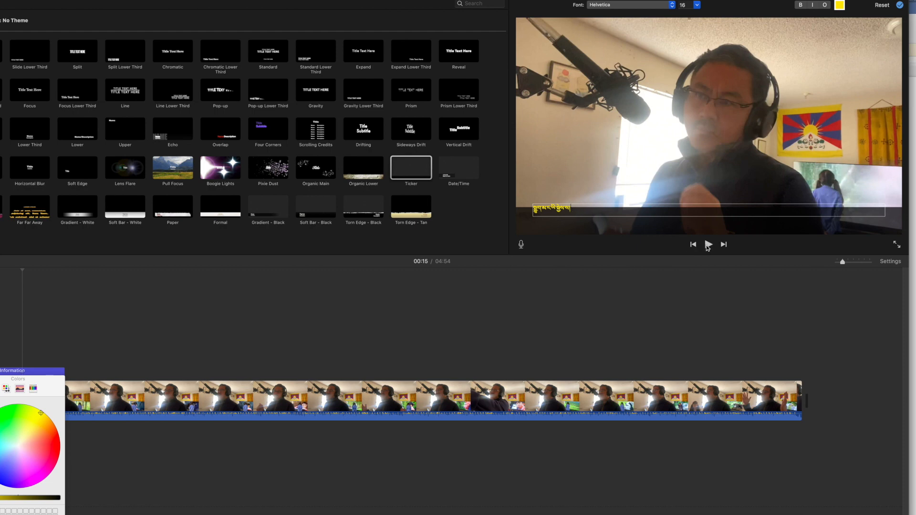
Play back the start of the movie to preview the scrolling ticker title
click(708, 245)
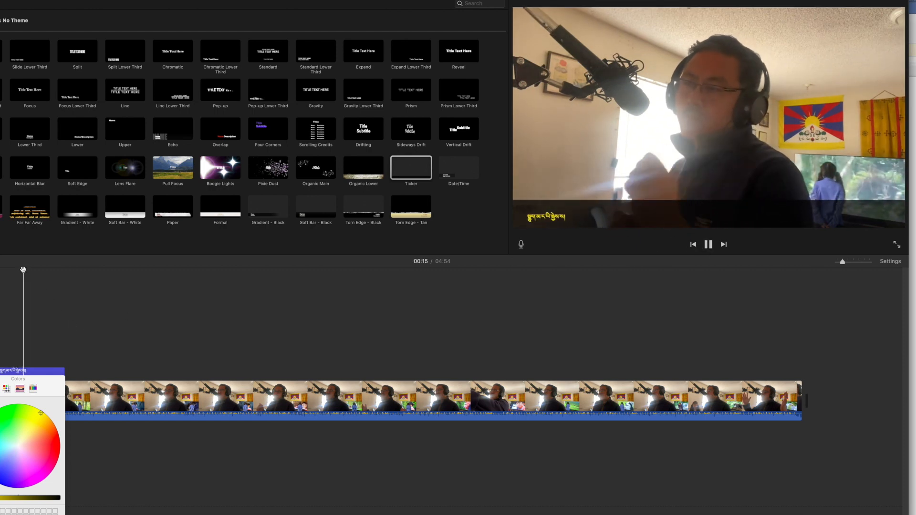
key(space)
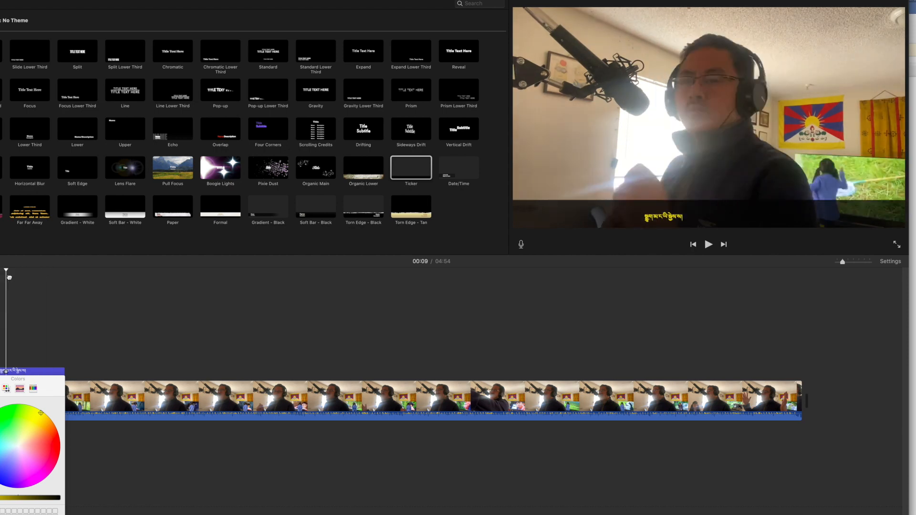
key(space)
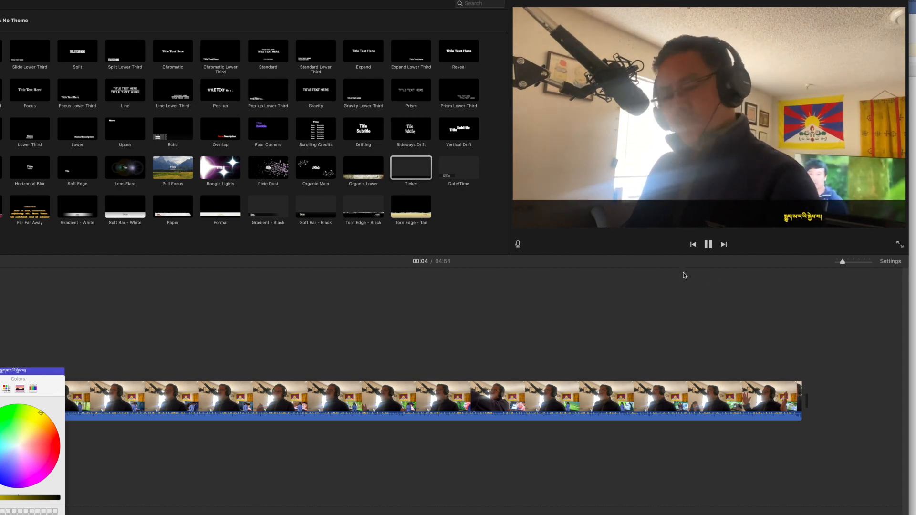
click(708, 245)
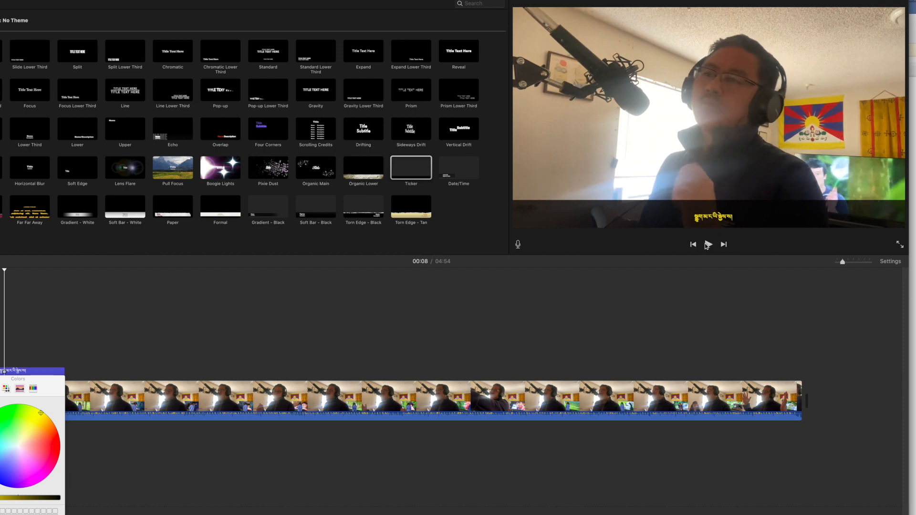
key(space)
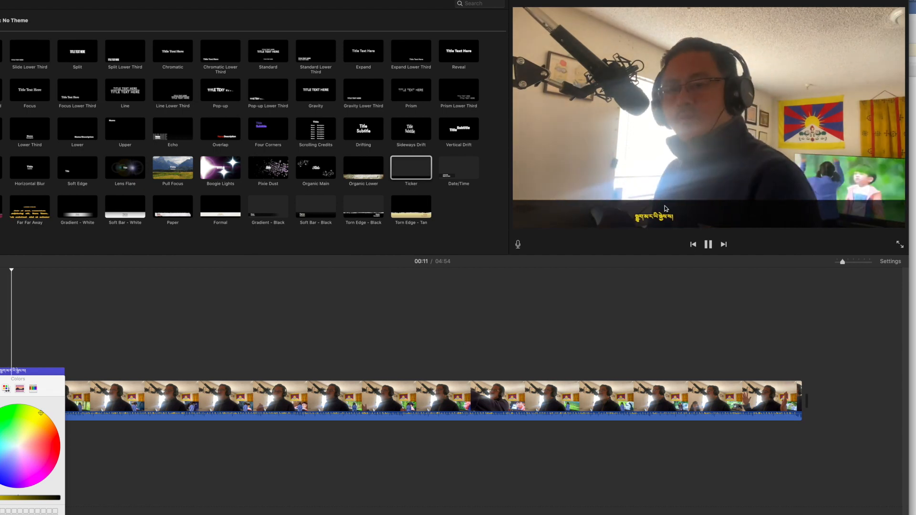
click(708, 245)
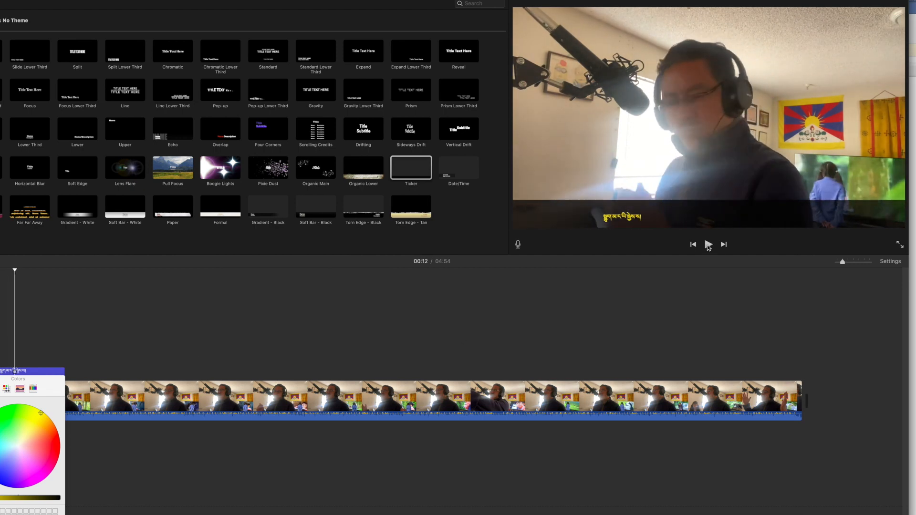
Delete the ticker title's text
double_click(630, 219)
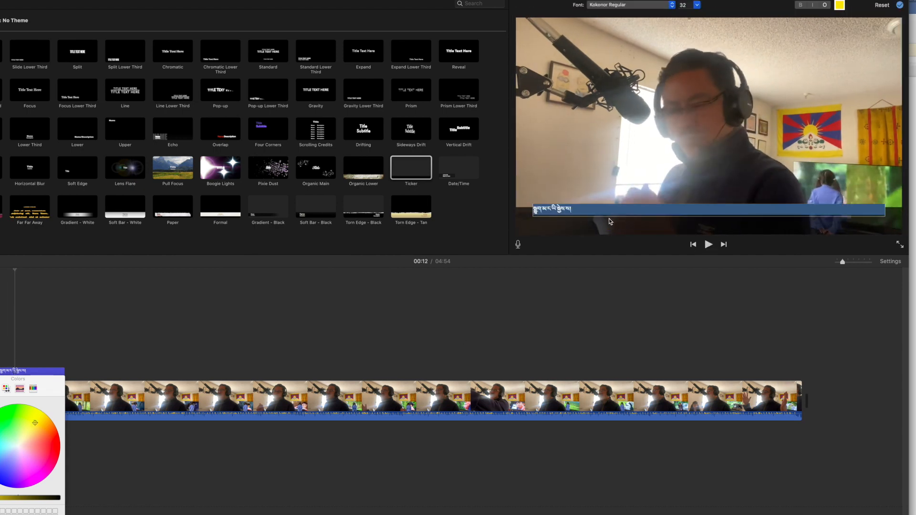
key(BackSpace)
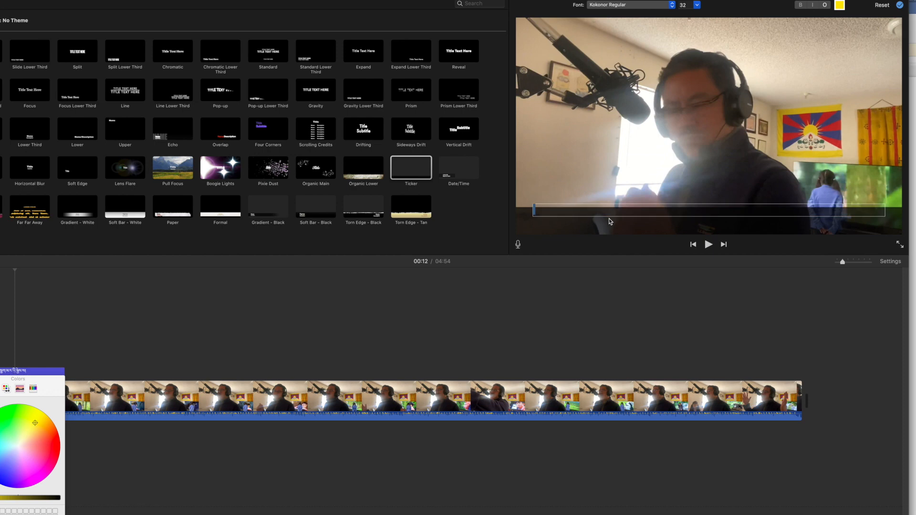
click(708, 245)
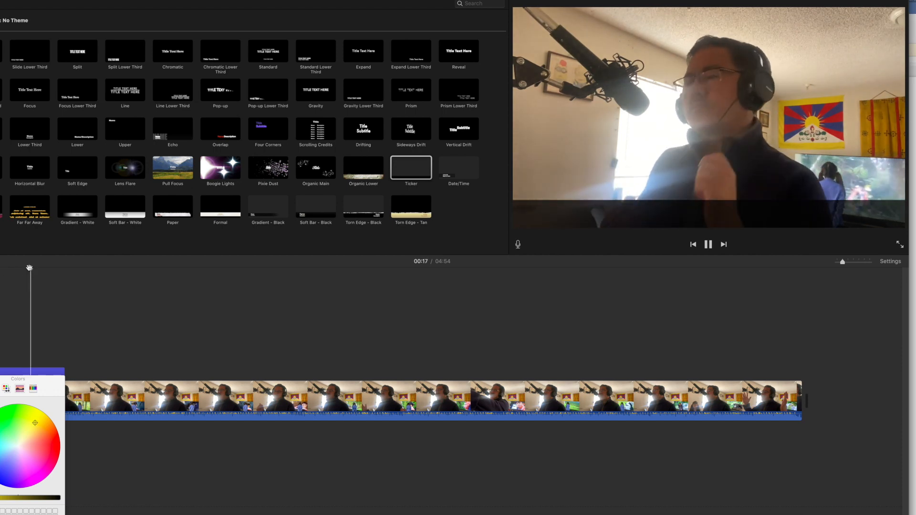
Scrub and play back the timeline around the end of the ticker title
drag(30, 271, 74, 274)
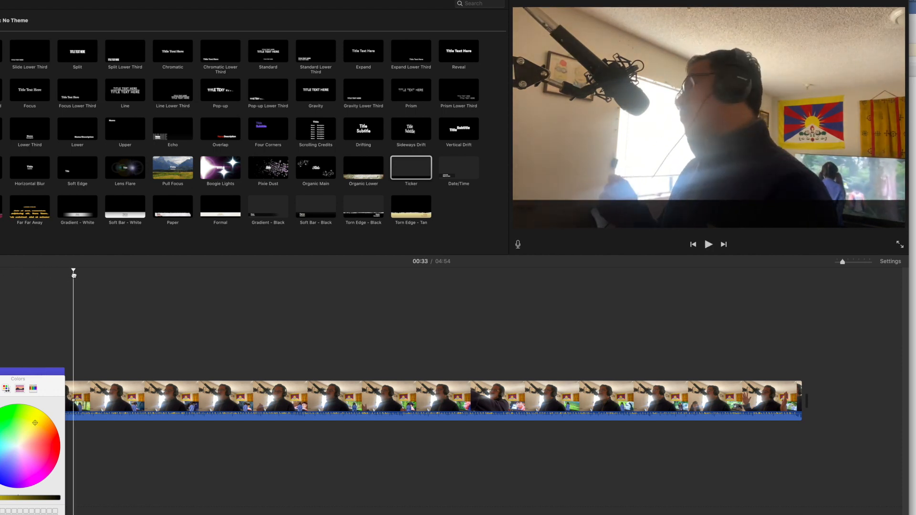
key(space)
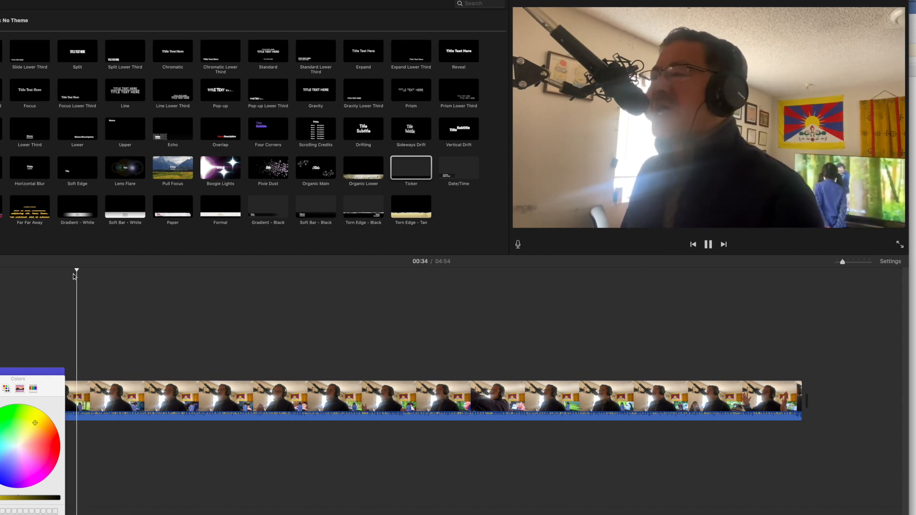
drag(76, 272, 48, 271)
key(space)
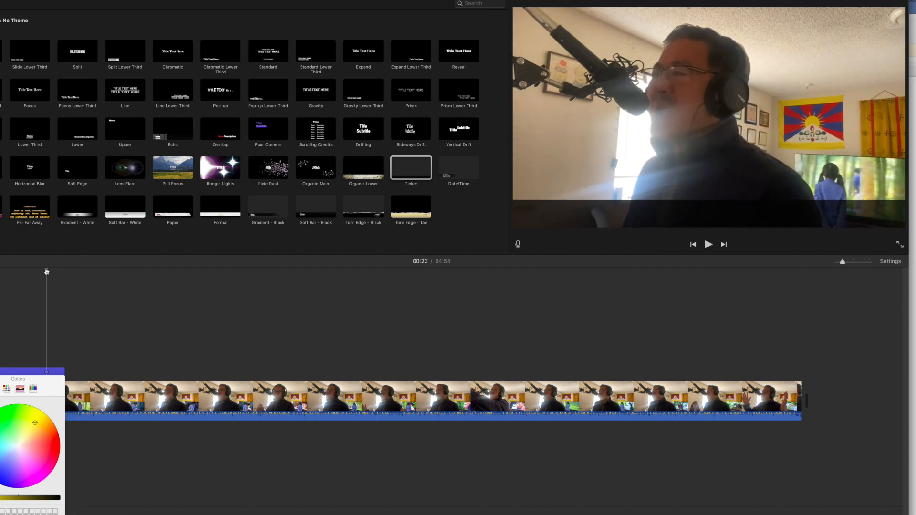
key(space)
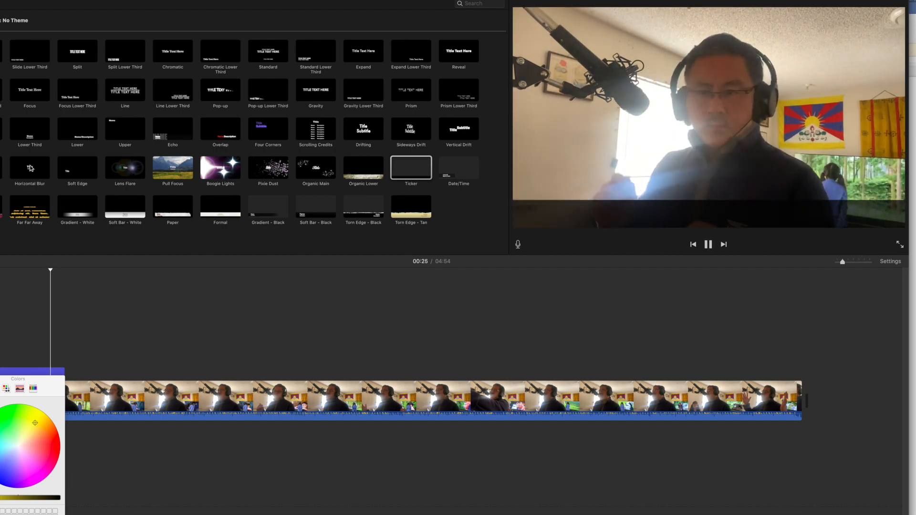
click(709, 244)
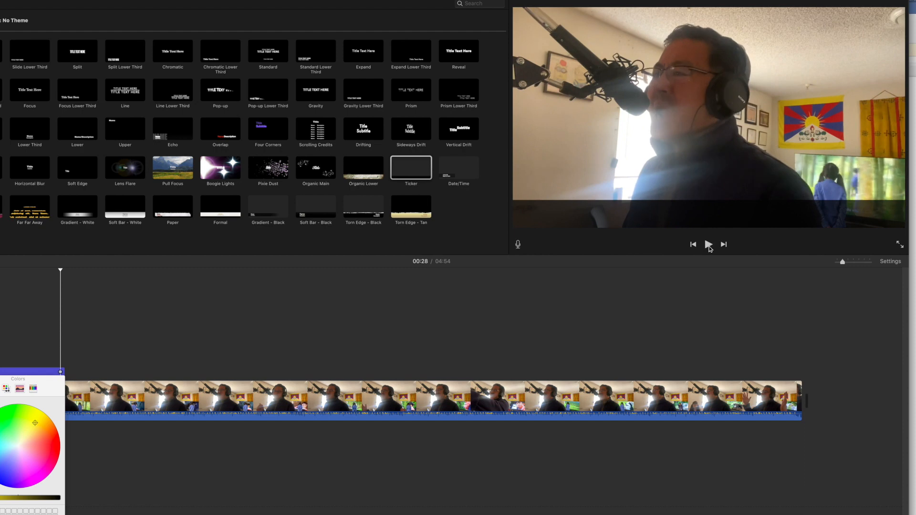
Select the ticker title and paste the Tibetan heading back into its text
drag(47, 384, 28, 447)
click(14, 373)
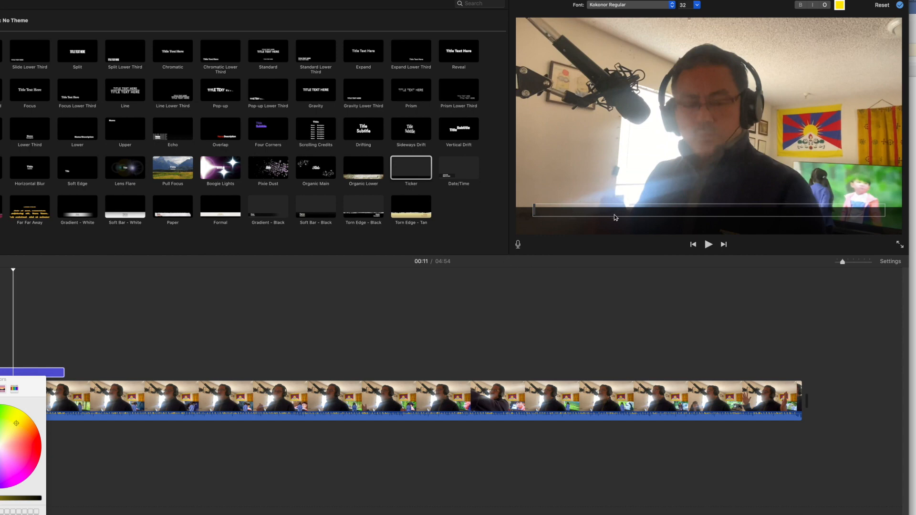
click(709, 244)
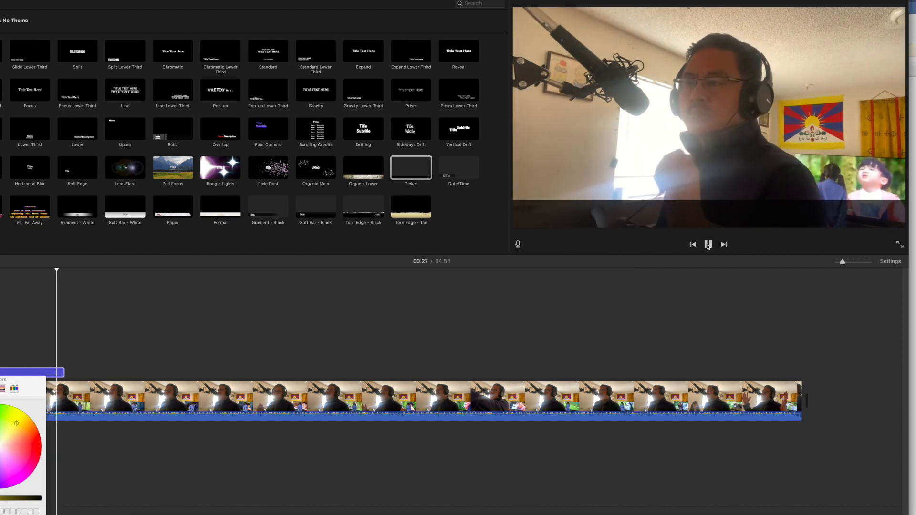
click(709, 247)
click(709, 246)
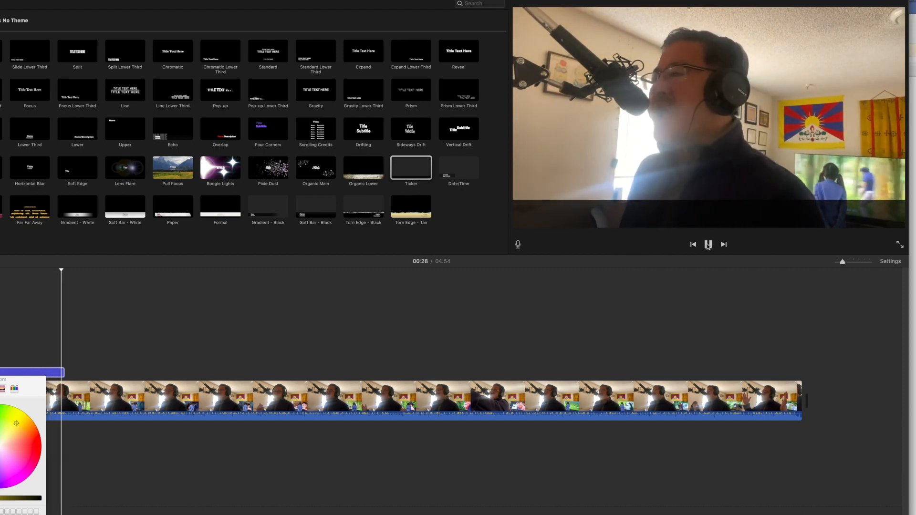
click(561, 214)
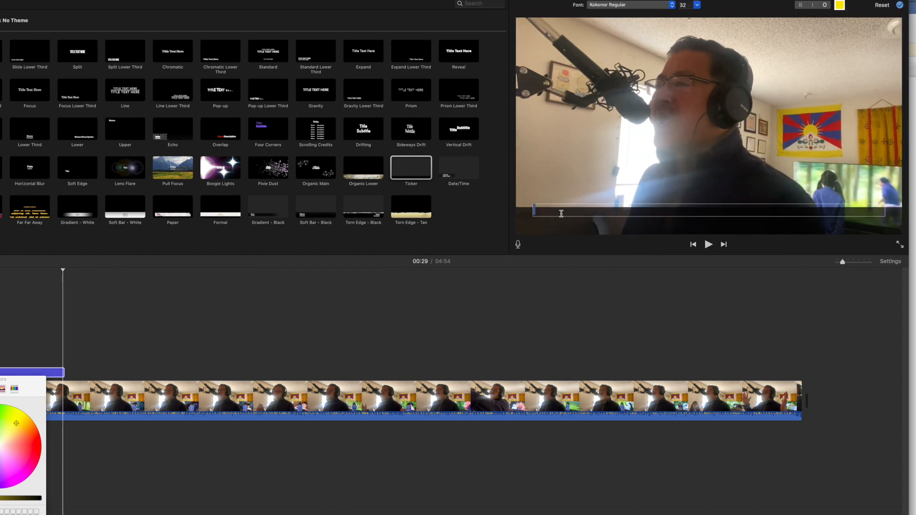
key(super+v)
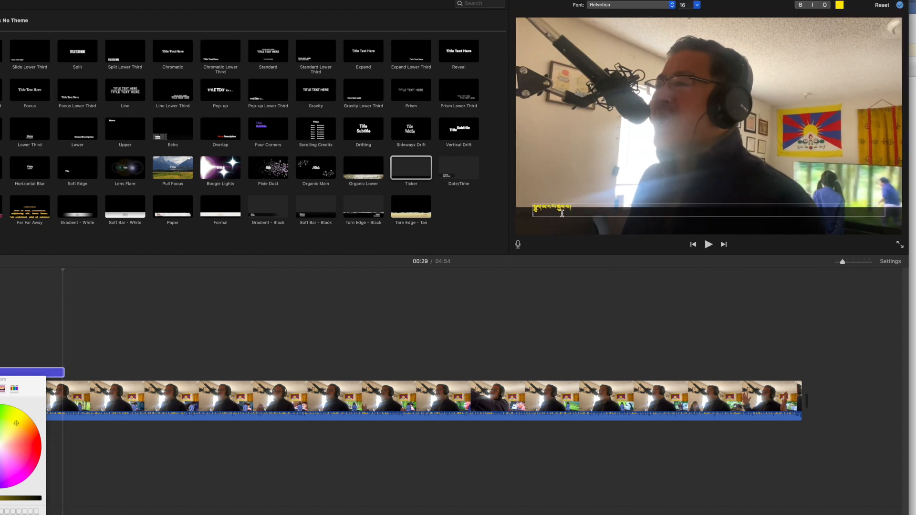
Move the ticker title later along the timeline, to start about 30 seconds in, and play it back
click(709, 244)
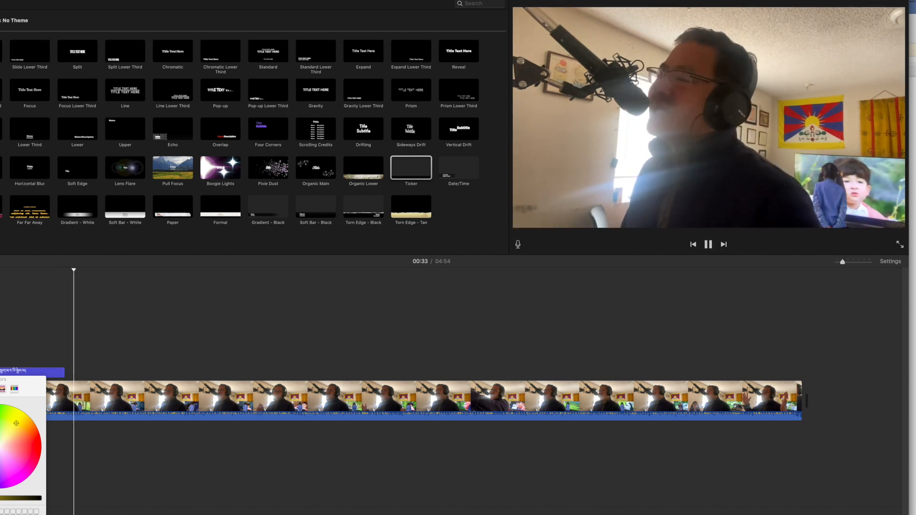
click(44, 373)
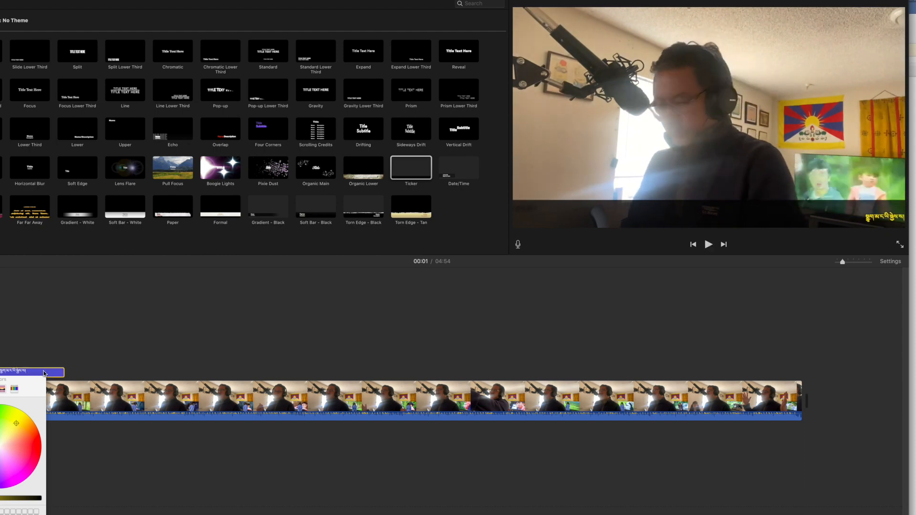
drag(44, 373, 130, 373)
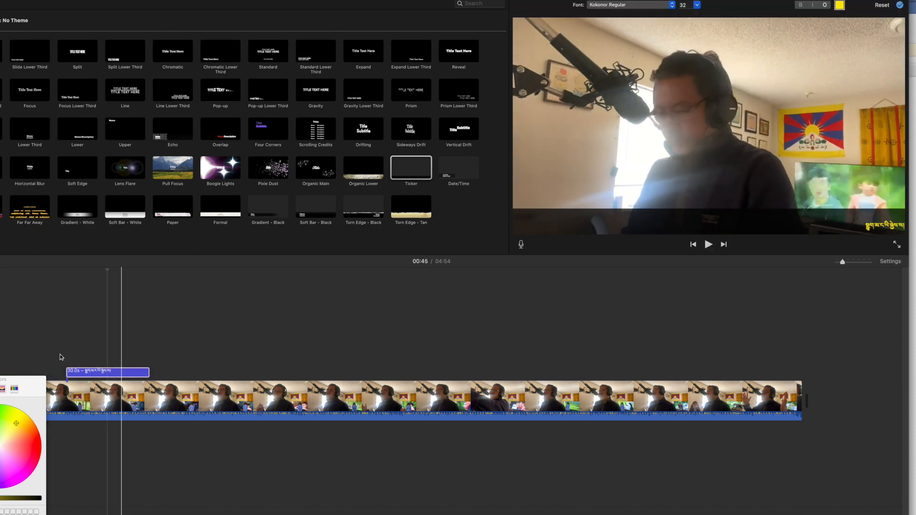
click(59, 350)
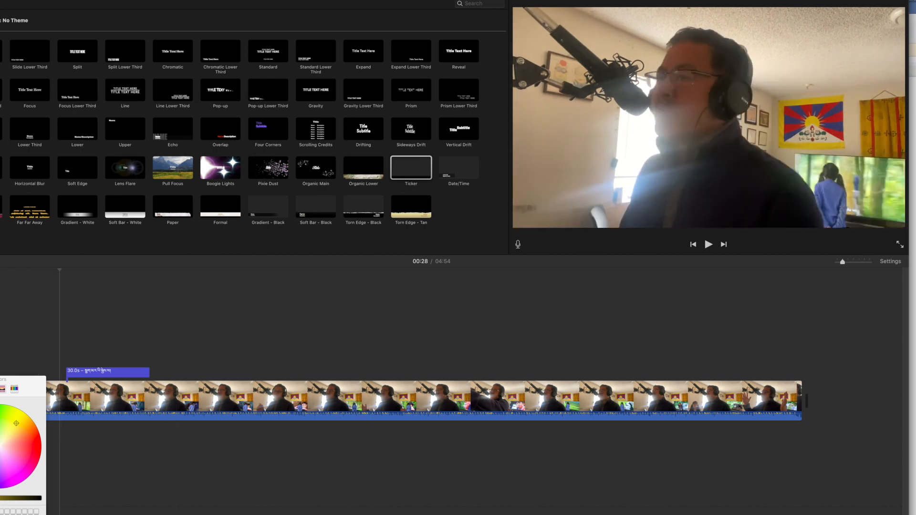
click(709, 245)
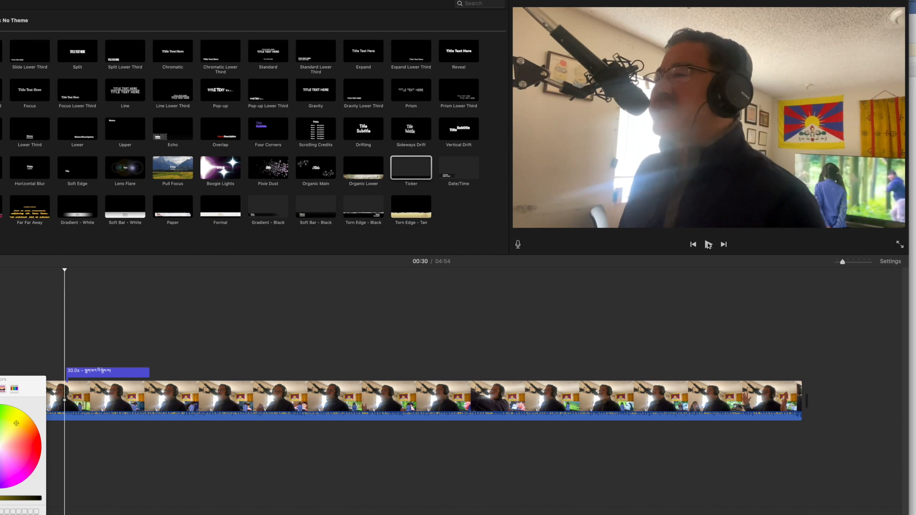
drag(100, 371, 60, 369)
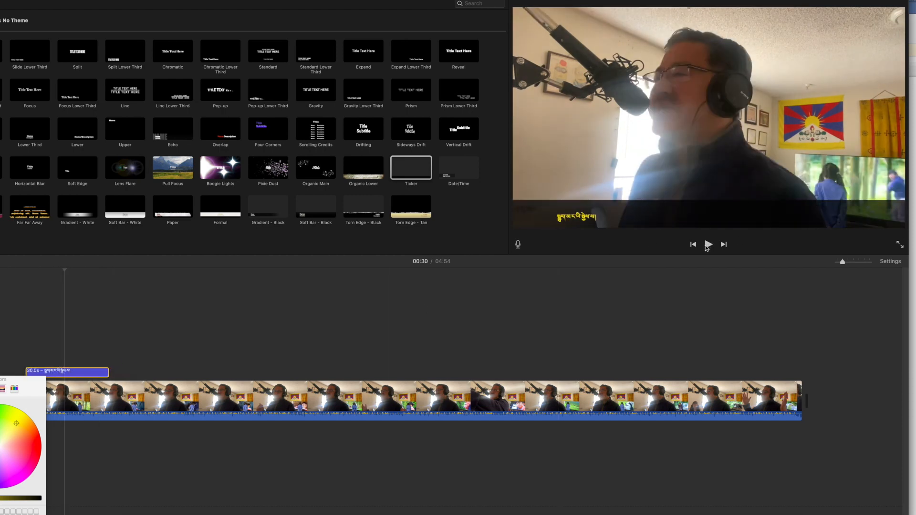
click(708, 245)
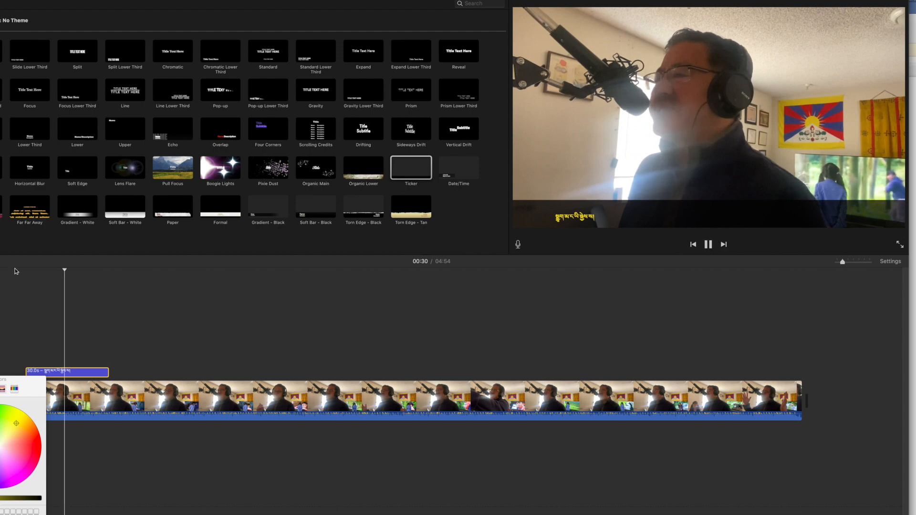
click(17, 313)
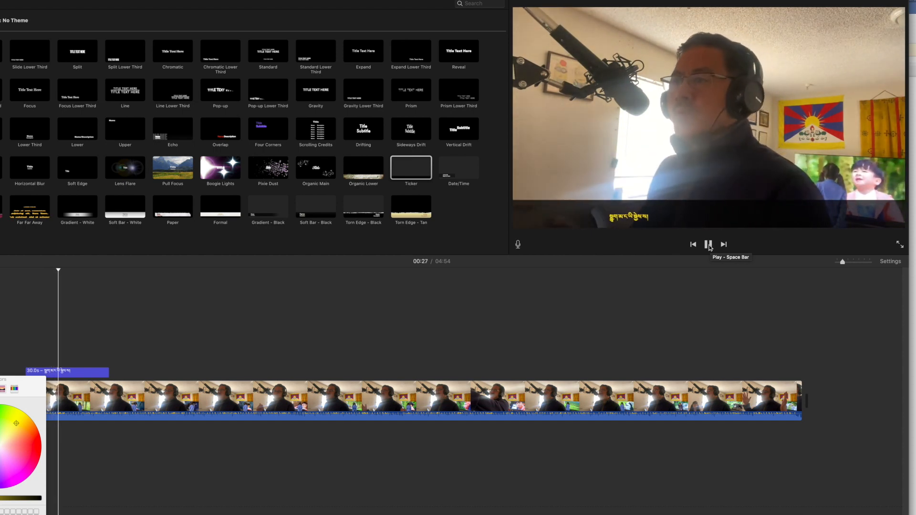
Shift the ticker title later along the timeline so it starts near the playhead, and play it back
click(708, 245)
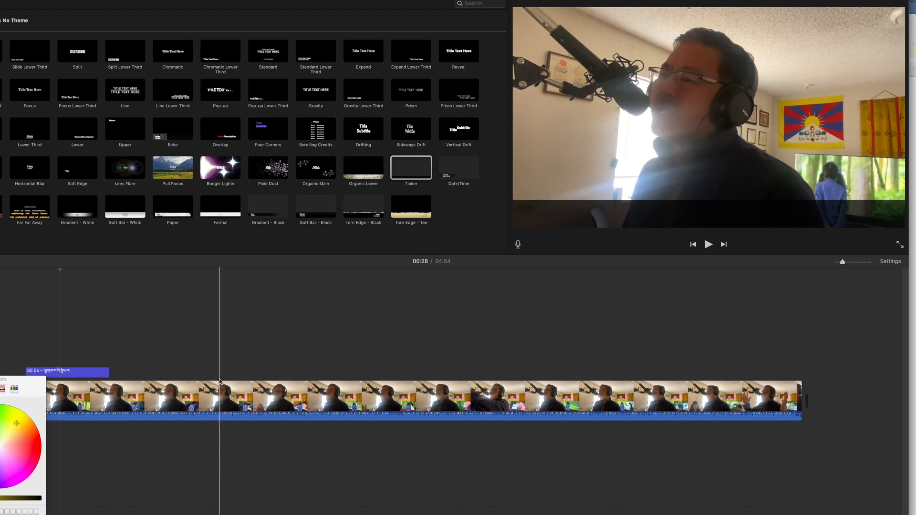
drag(82, 372, 118, 376)
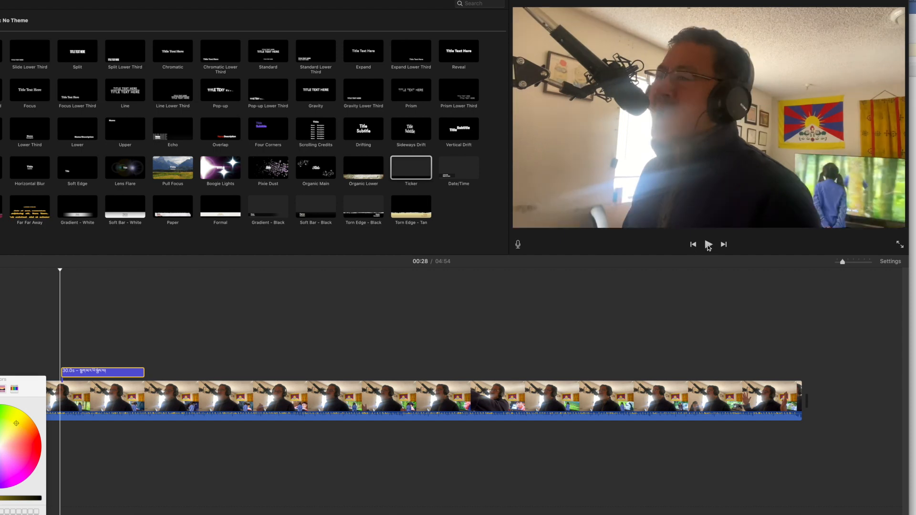
click(709, 245)
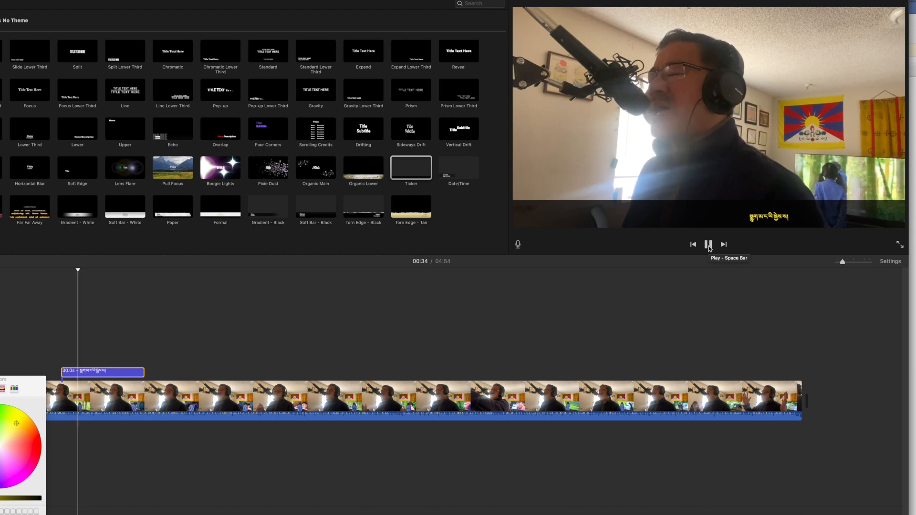
click(709, 245)
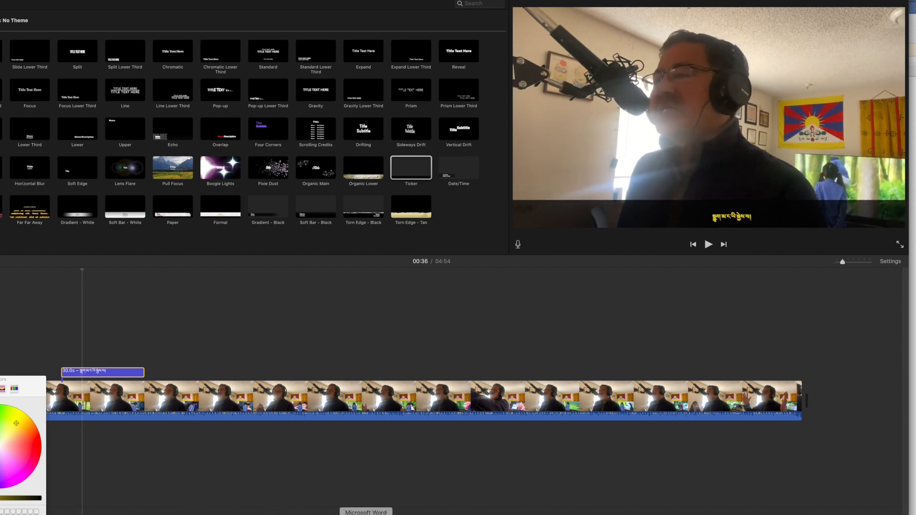
Switch to Microsoft Word, copy the second line of the Tibetan text, and return to iMovie
click(367, 512)
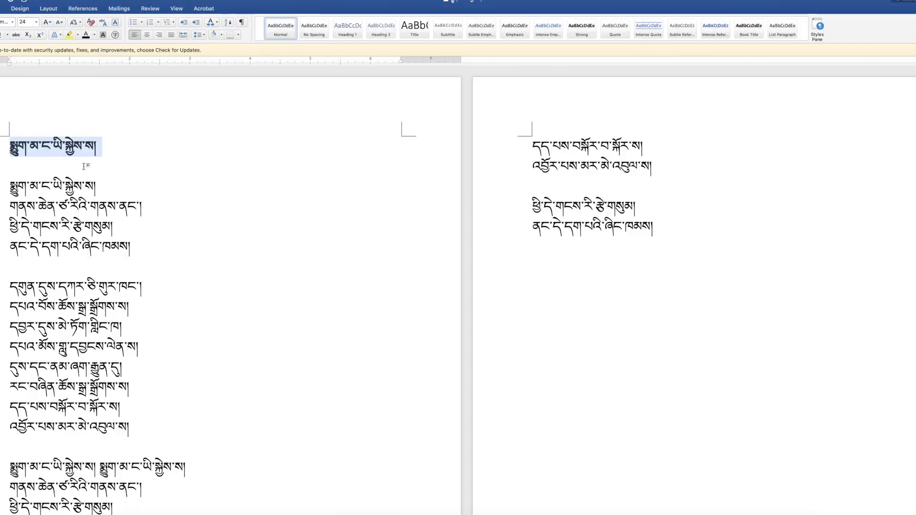
click(26, 208)
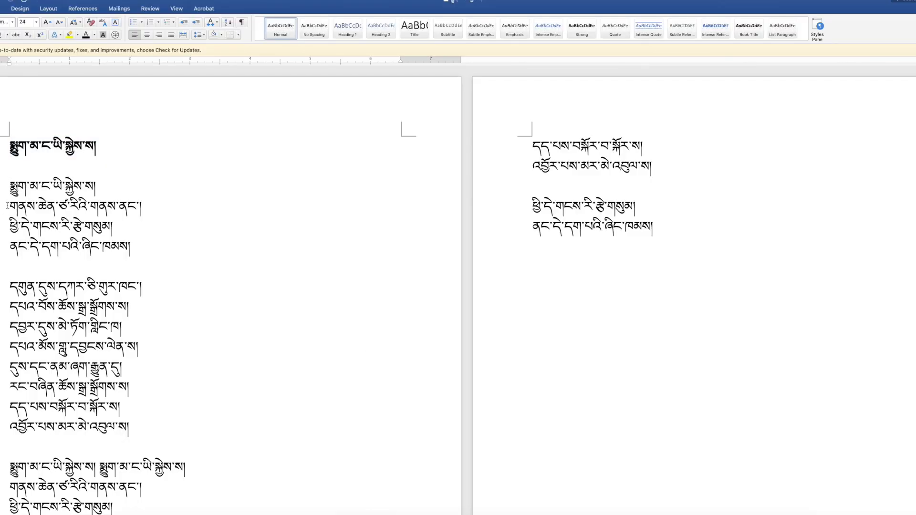
drag(7, 206, 144, 209)
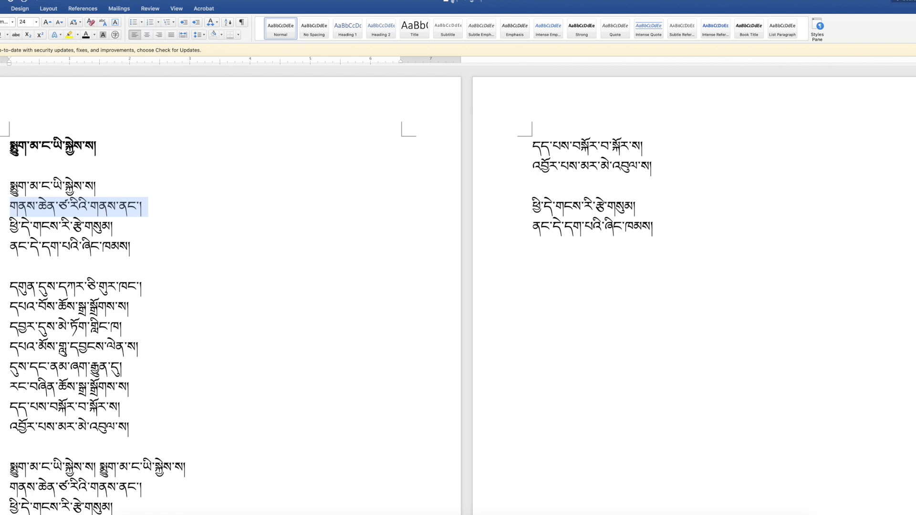
key(super+Tab)
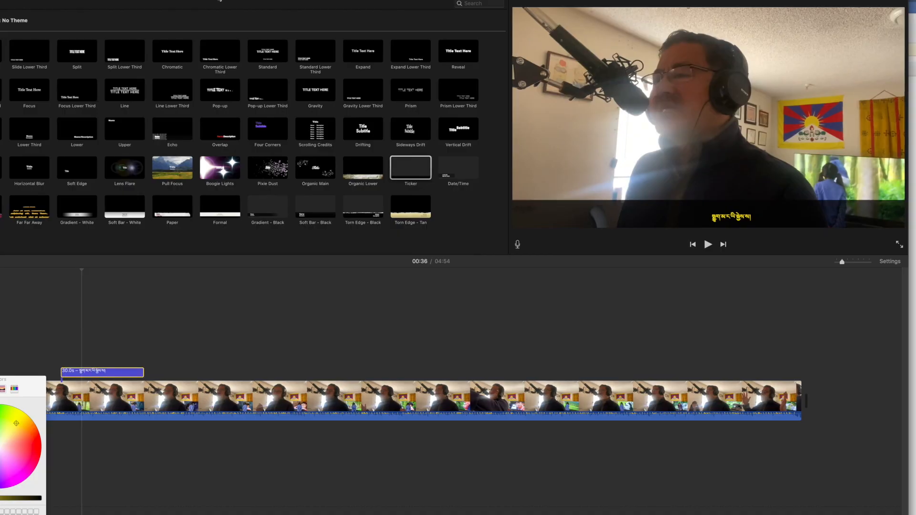
Paste the copied line at the end of the ticker title's text and select it to open its text colour
click(747, 220)
click(595, 209)
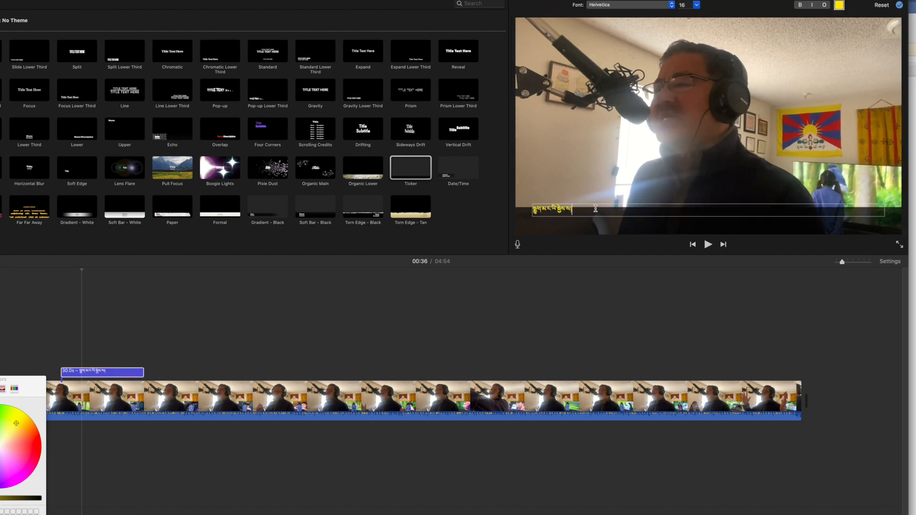
key(super+v)
drag(632, 206, 549, 204)
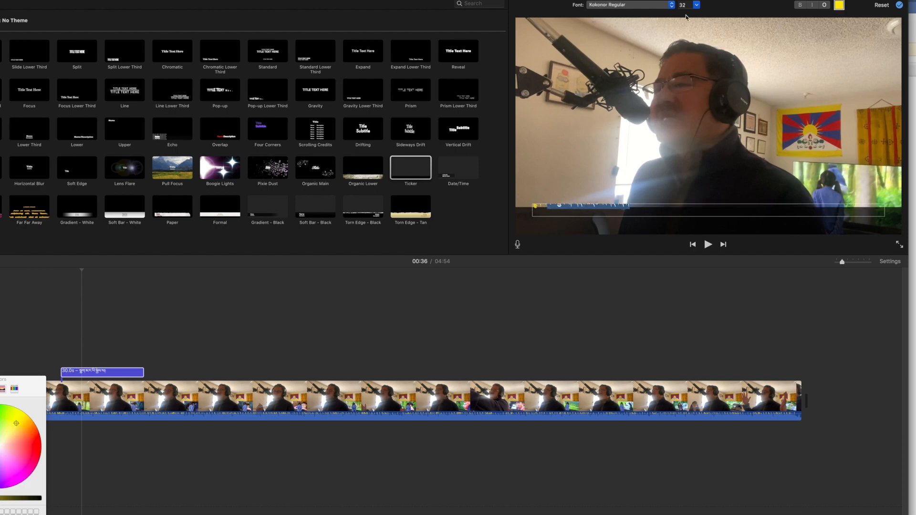
click(842, 6)
Play back the ticker and reselect its whole text to inspect the font and colour settings
click(708, 244)
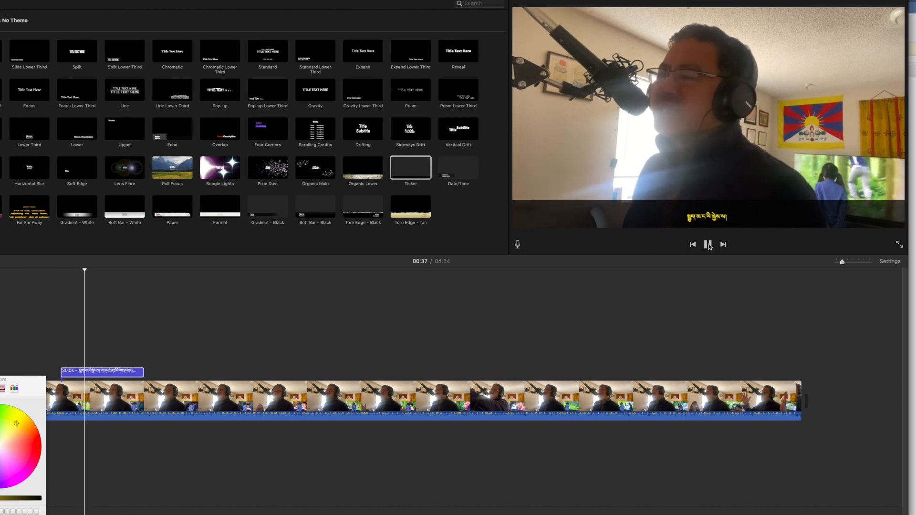
click(709, 245)
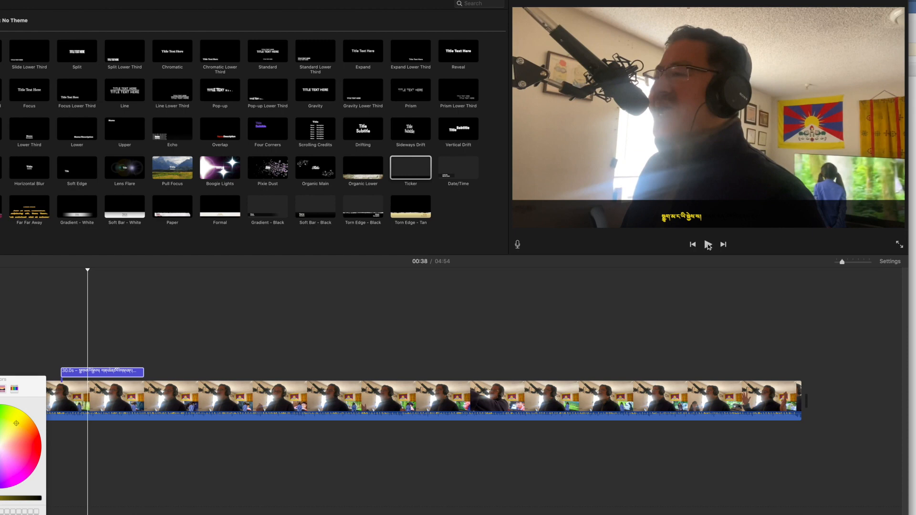
double_click(689, 220)
click(575, 210)
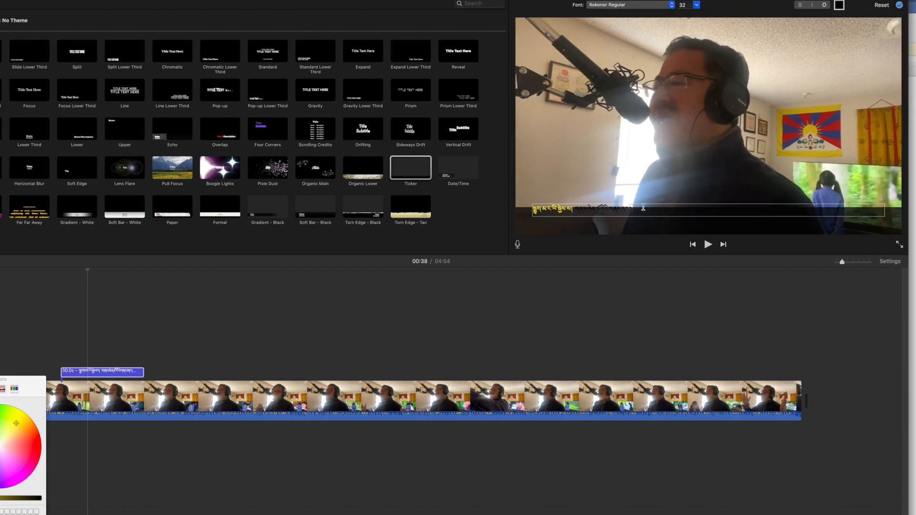
drag(636, 210, 531, 222)
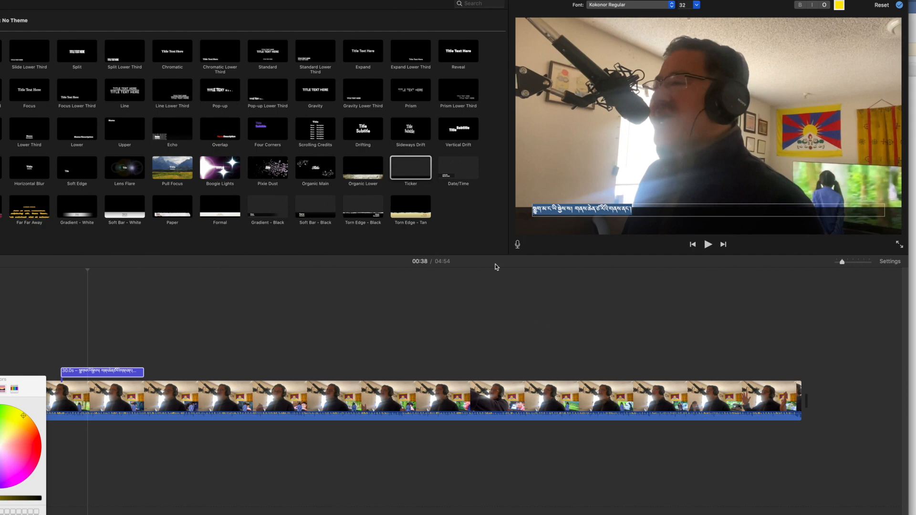
click(708, 245)
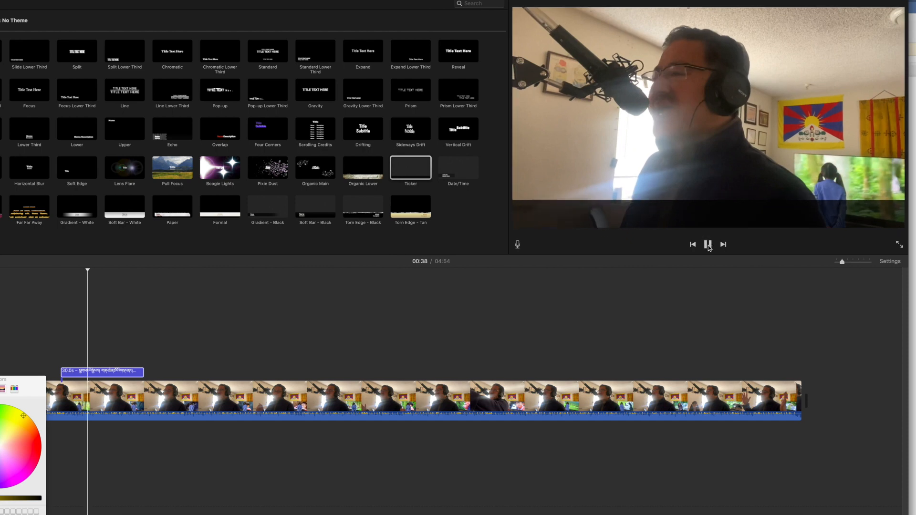
click(709, 244)
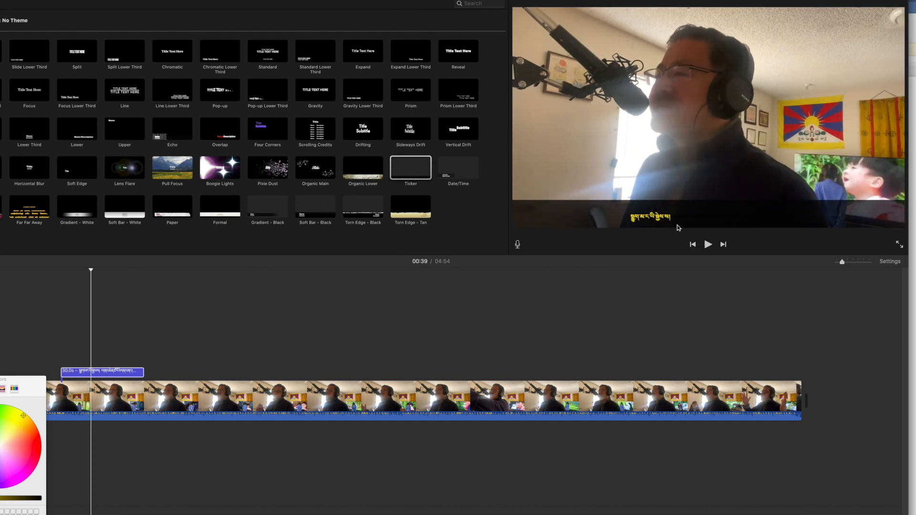
double_click(677, 219)
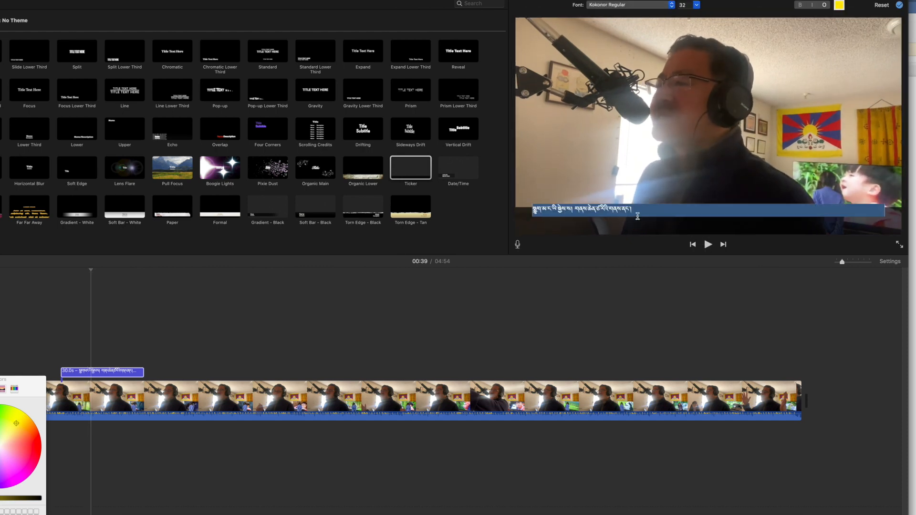
drag(635, 210, 501, 217)
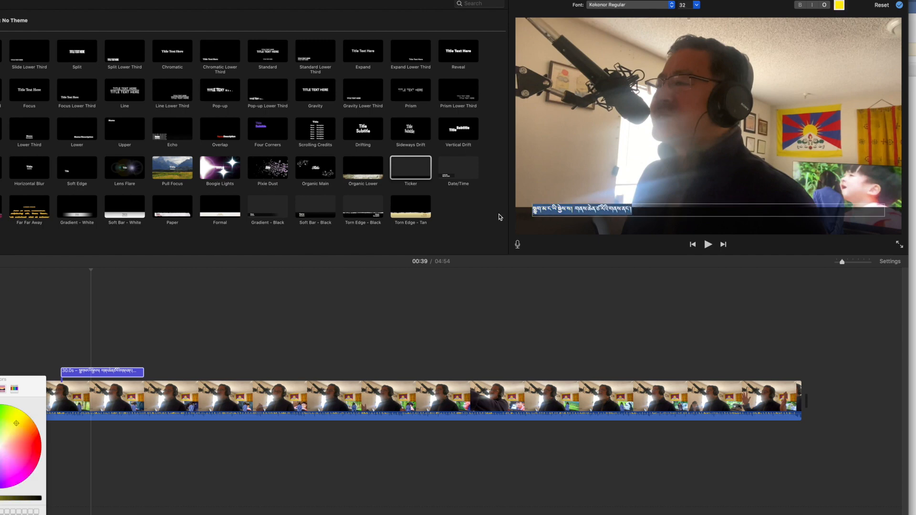
click(840, 6)
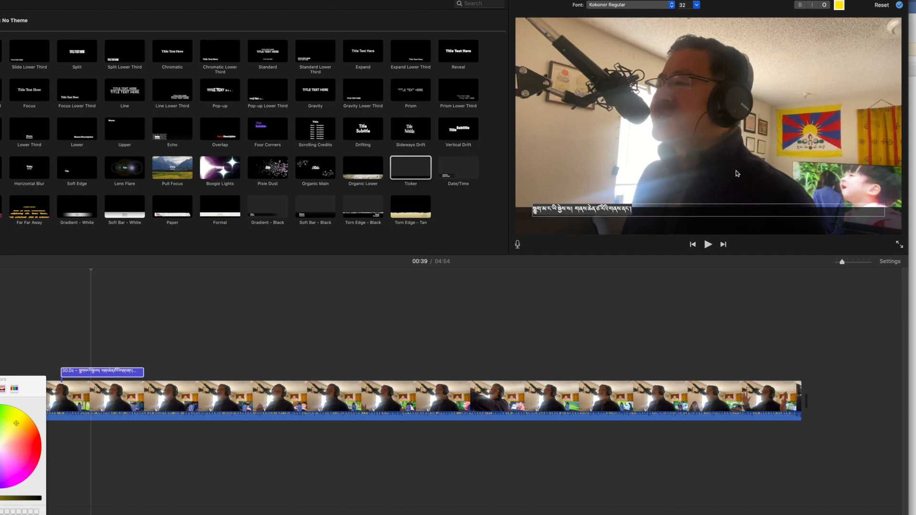
click(677, 225)
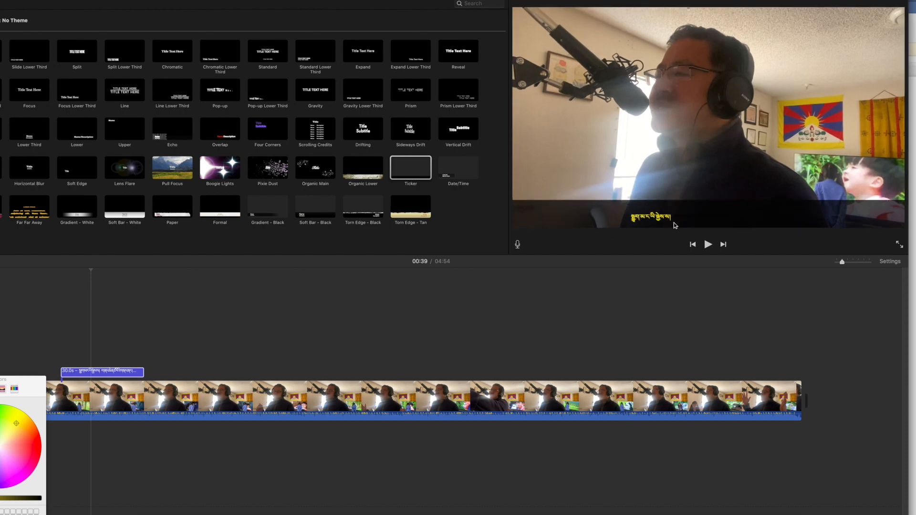
Select the pasted Tibetan line in the ticker text and set its colour to yellow
double_click(674, 221)
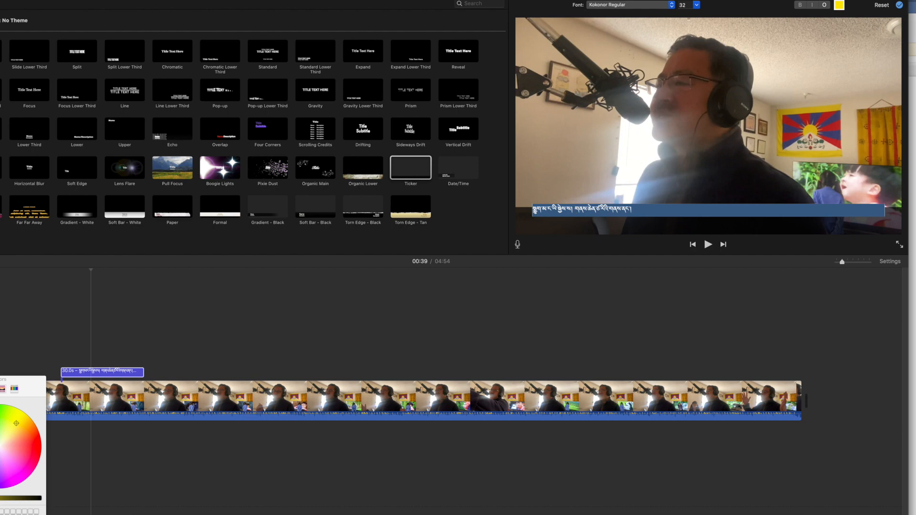
click(579, 210)
drag(575, 210, 645, 211)
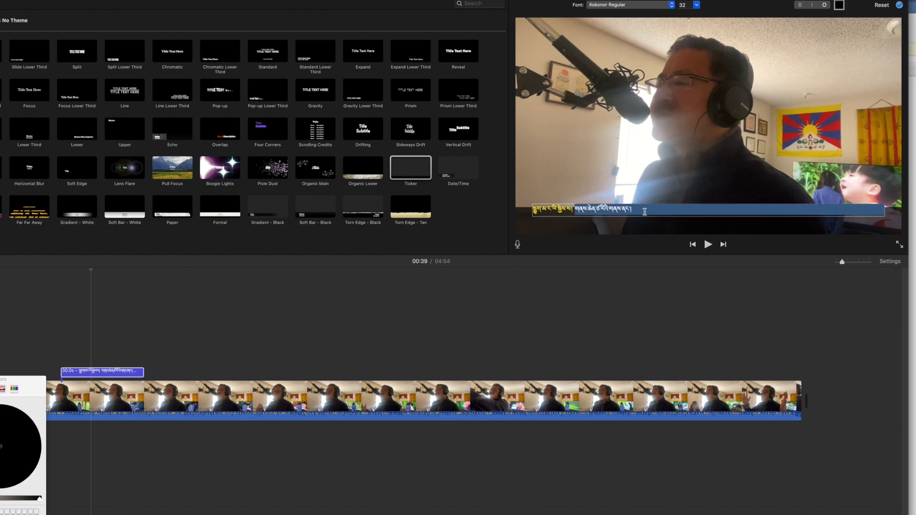
click(840, 6)
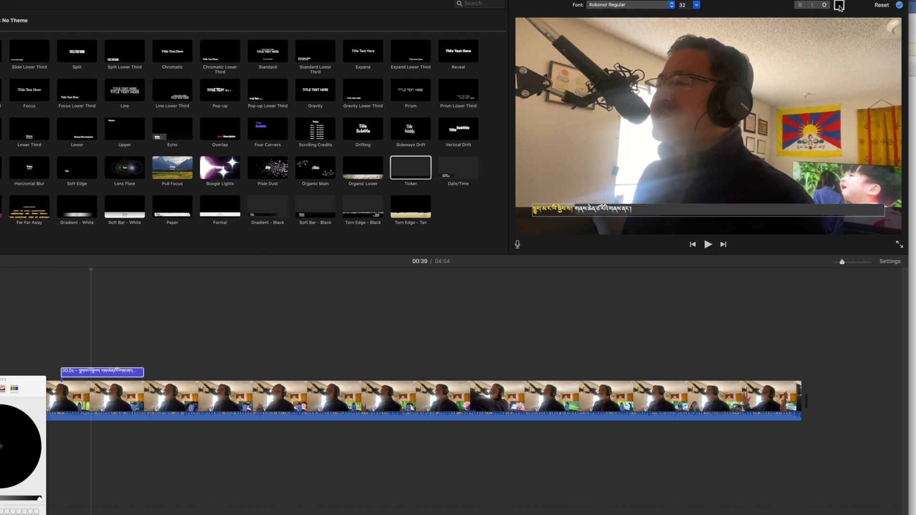
click(39, 500)
click(24, 414)
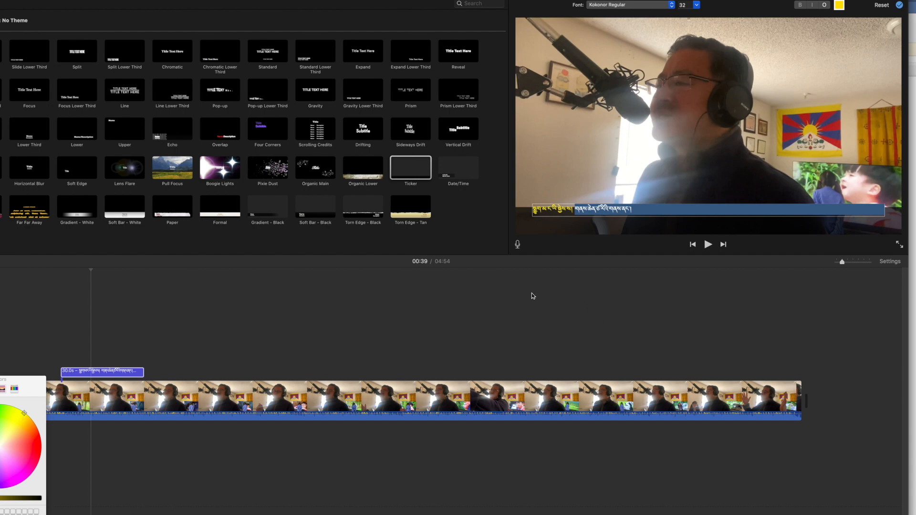
Play back the ticker title from about 31 seconds to review the added line
click(647, 211)
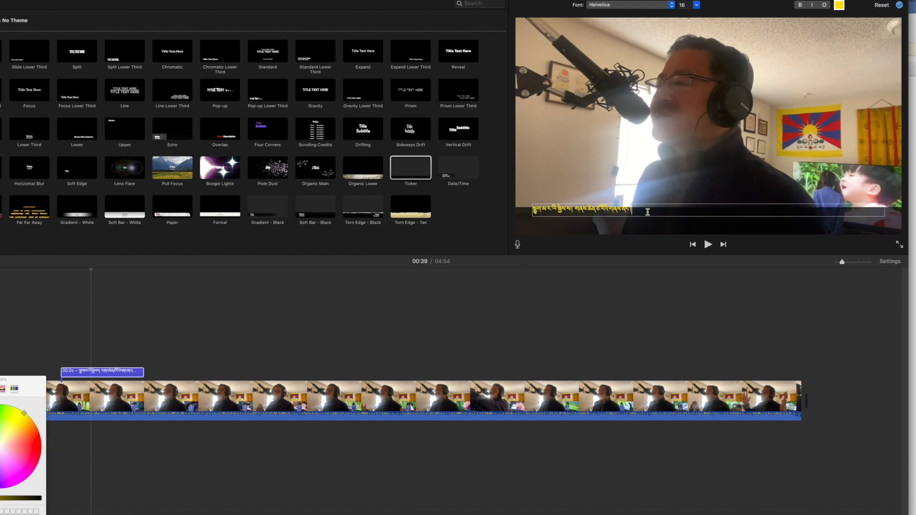
click(709, 249)
click(708, 245)
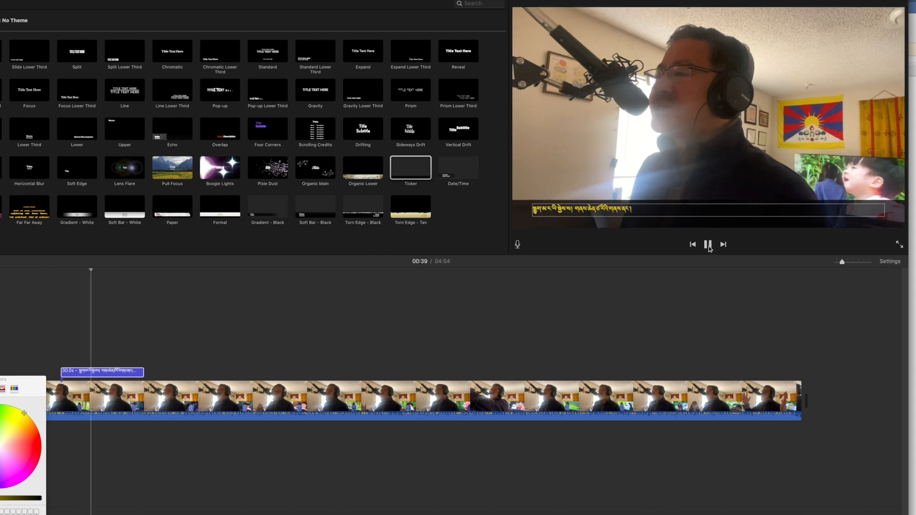
click(708, 246)
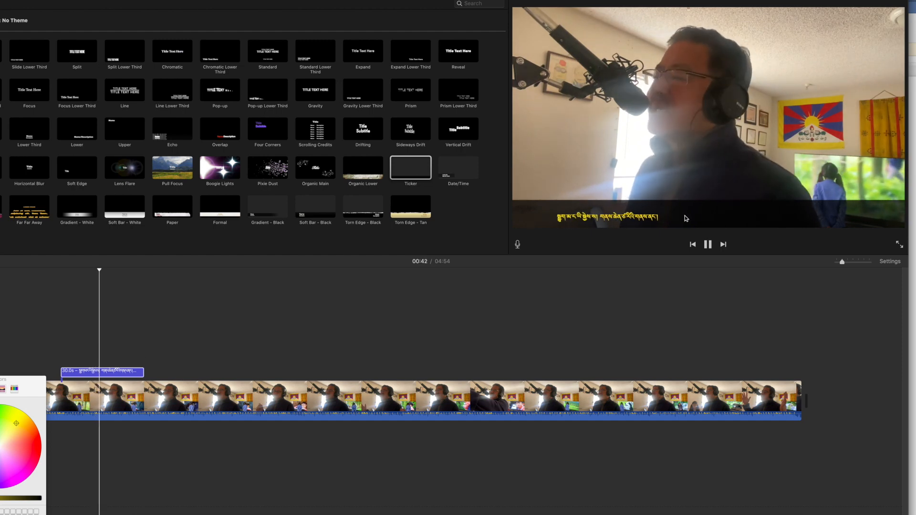
click(708, 245)
click(70, 337)
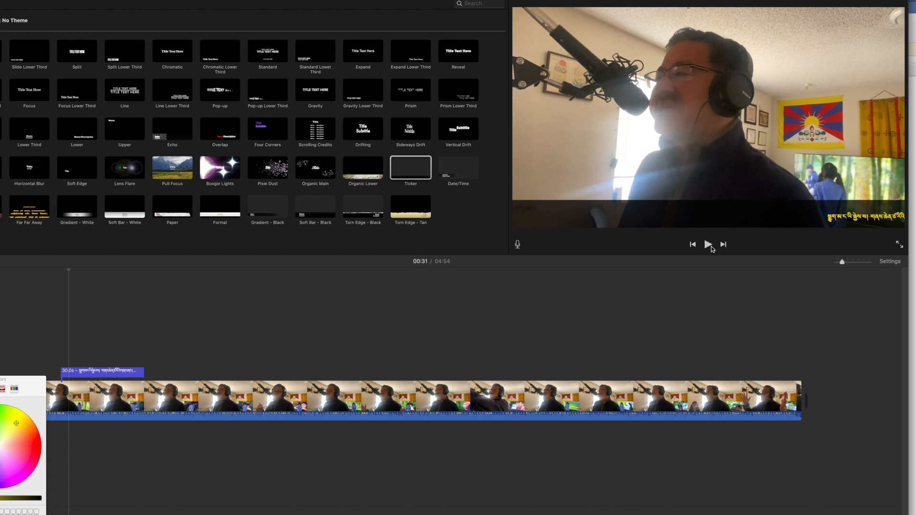
click(708, 244)
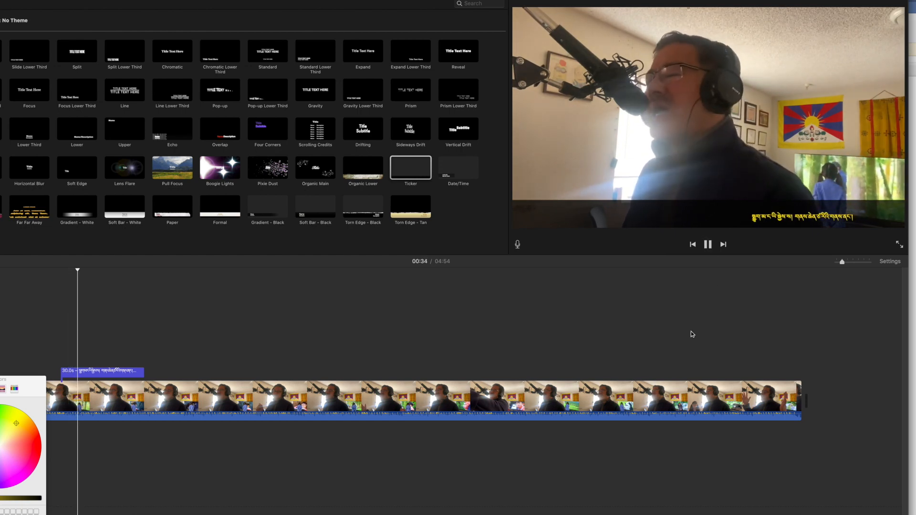
click(708, 244)
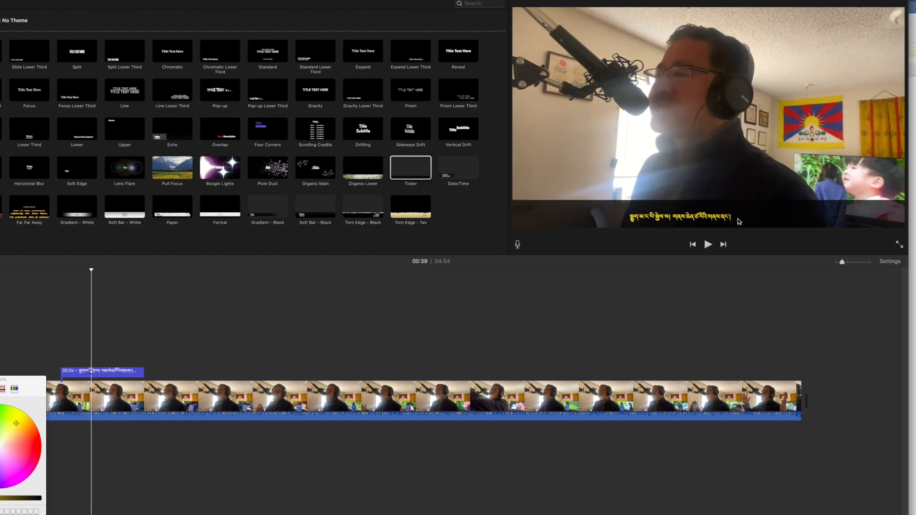
Switch to the Word document and select the third Tibetan line of the poem to copy it
click(738, 218)
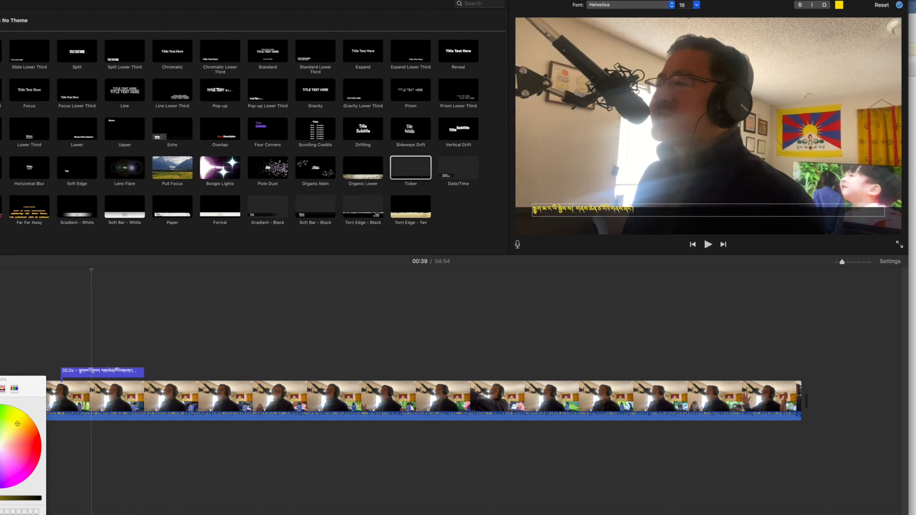
click(280, 514)
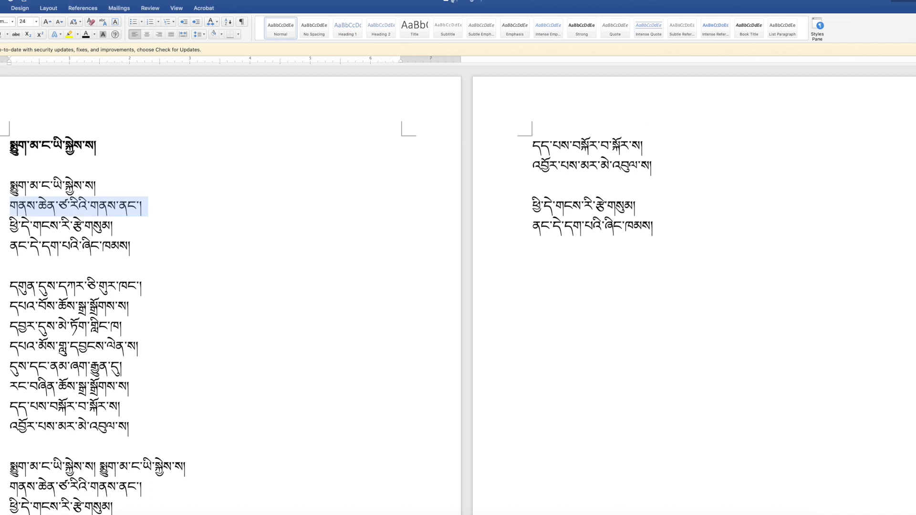
scroll(127, 275, down, 2)
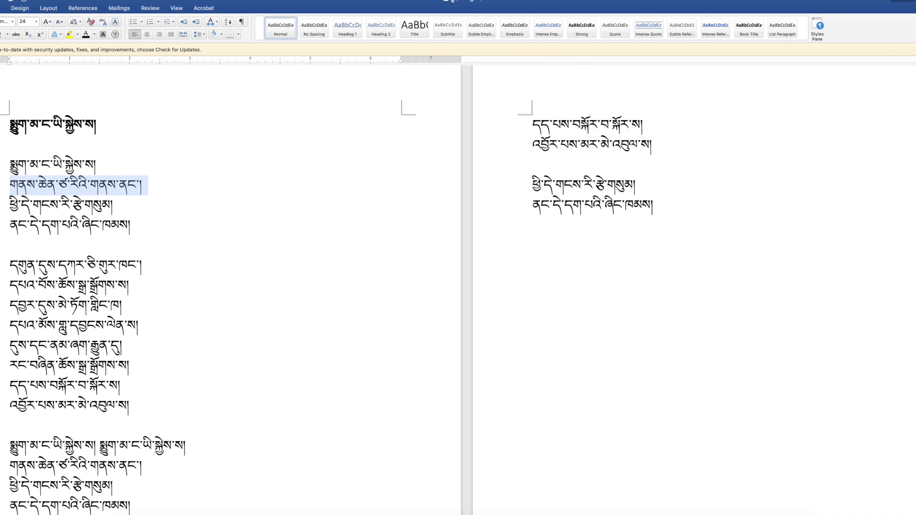
drag(6, 202, 130, 210)
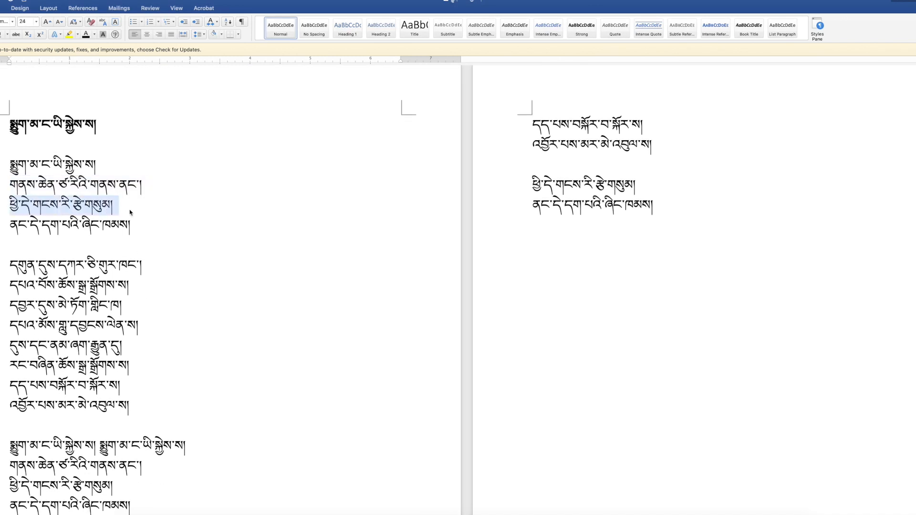
scroll(129, 212, down, 1)
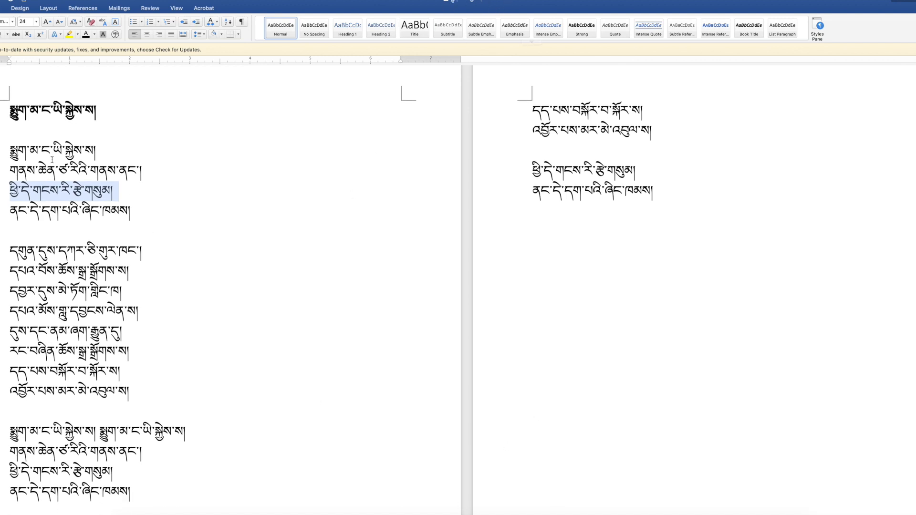
click(44, 194)
drag(10, 191, 130, 213)
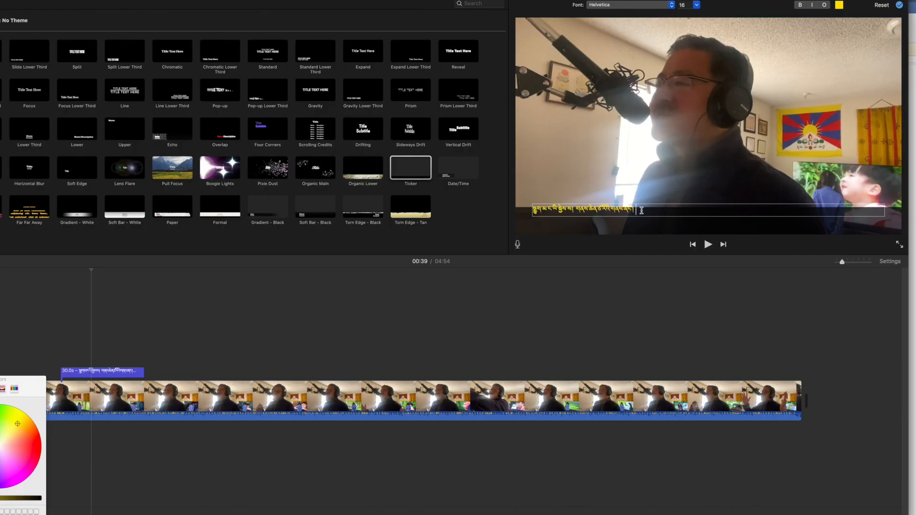
Paste the copied Tibetan line into the ticker title's text after the existing line
double_click(642, 211)
click(165, 372)
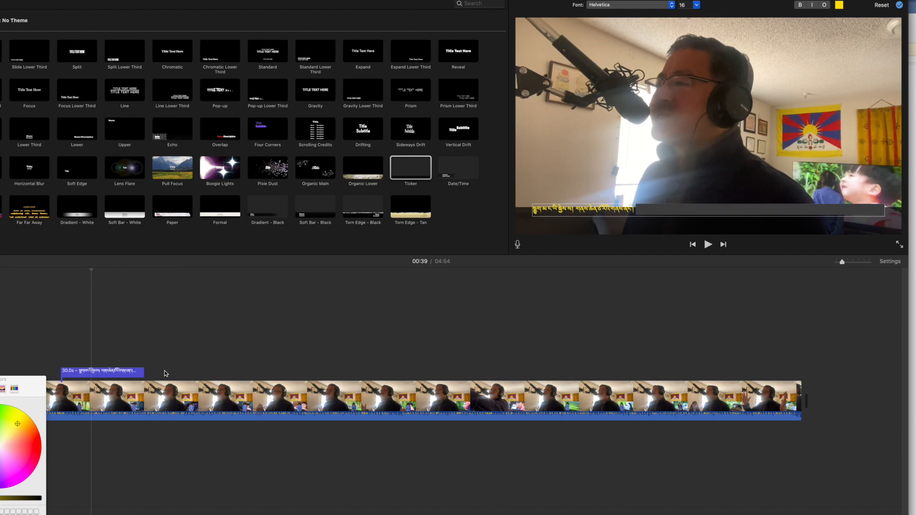
click(645, 209)
click(642, 209)
key(super+v)
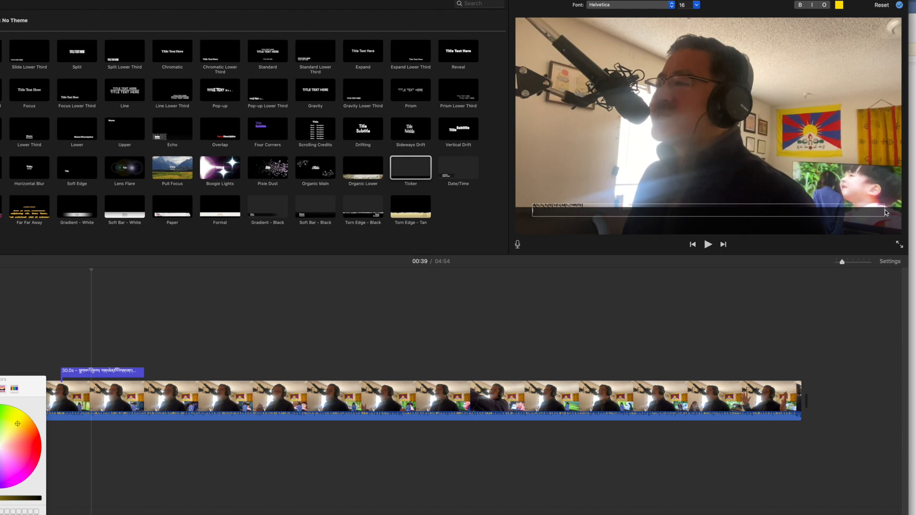
drag(885, 210, 736, 213)
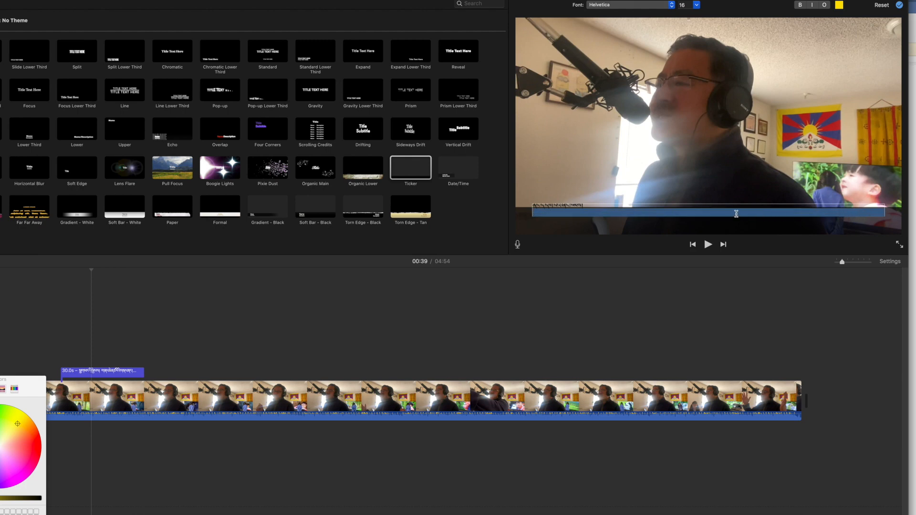
click(737, 214)
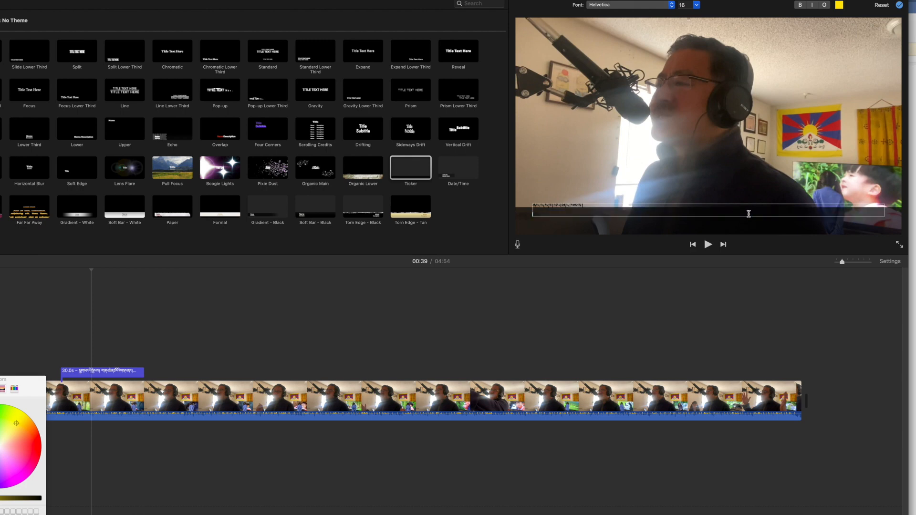
key(Up)
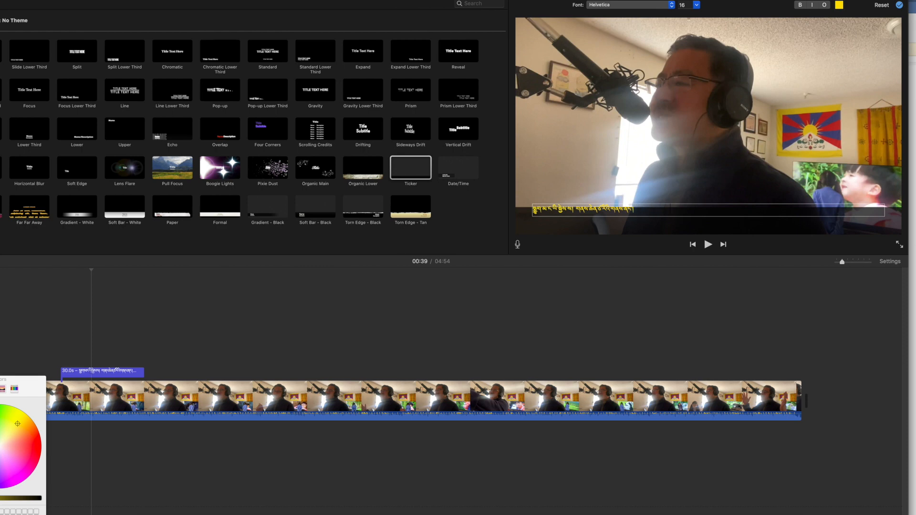
key(Down)
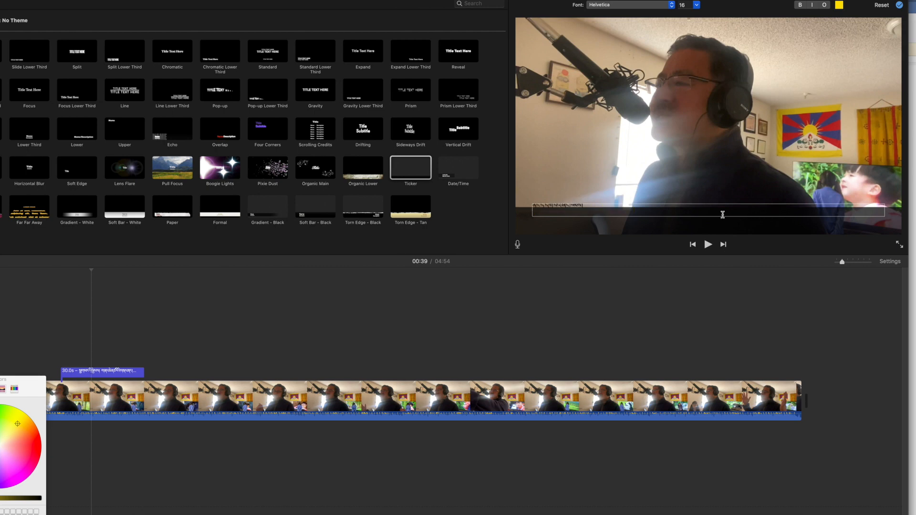
drag(597, 210, 516, 203)
key(super+v)
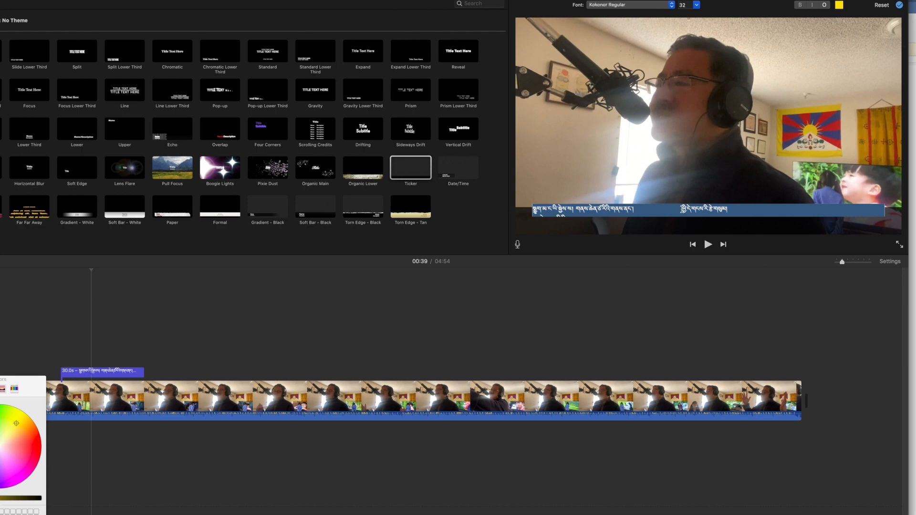
Try to select the pasted line in the ticker text and set its colour to yellow
click(676, 213)
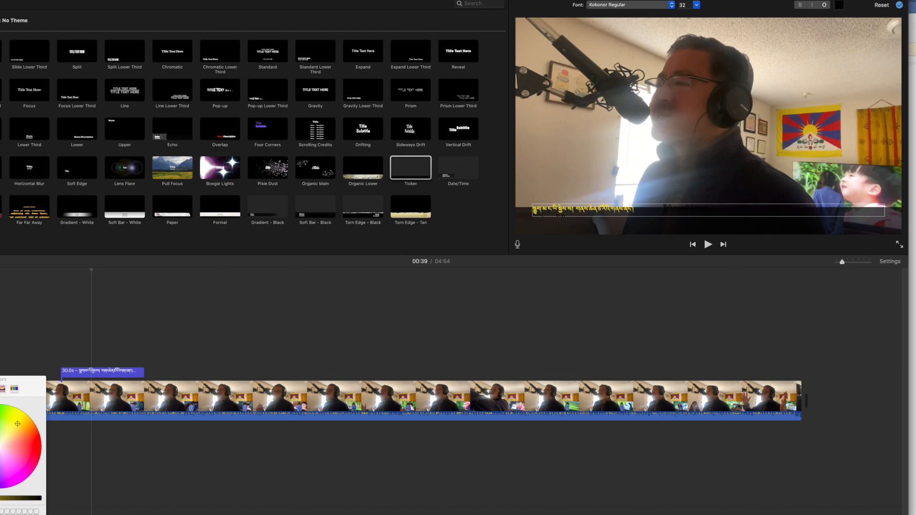
click(742, 214)
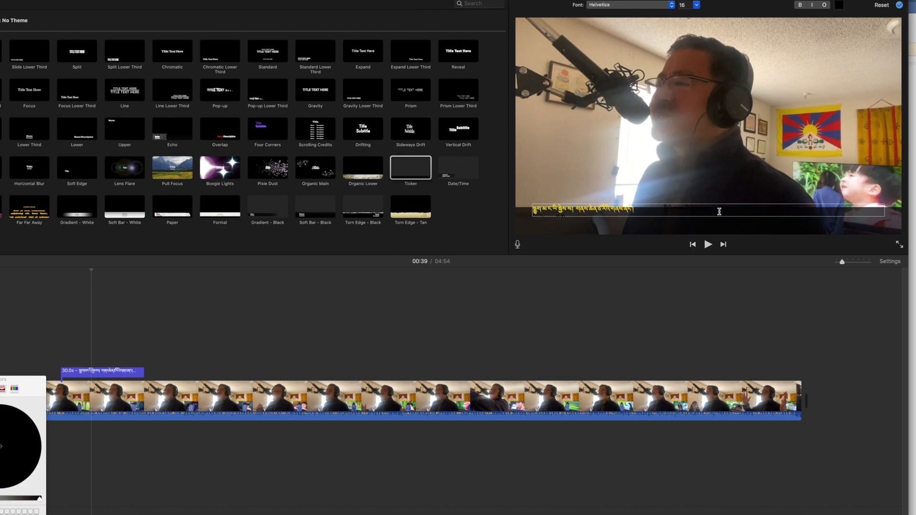
drag(657, 210, 833, 222)
click(839, 5)
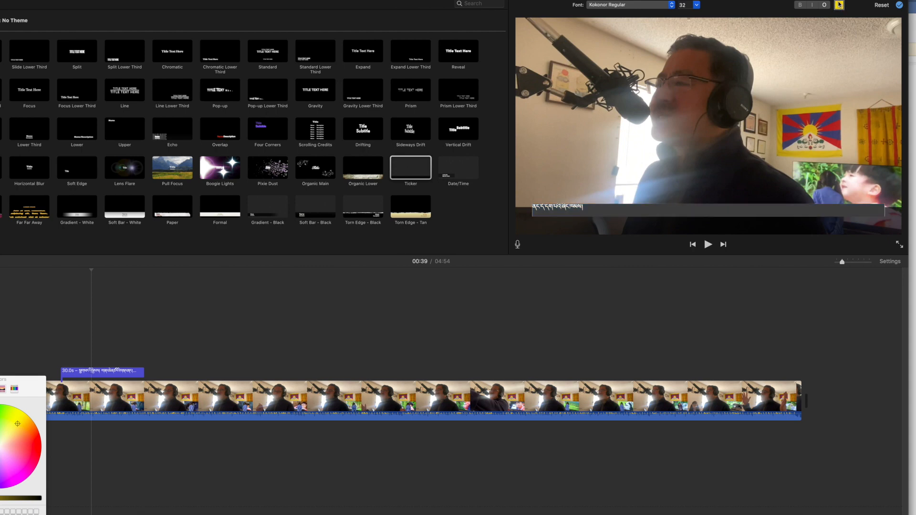
Delete the ticker title's whole text and paste the copied text back in
click(651, 209)
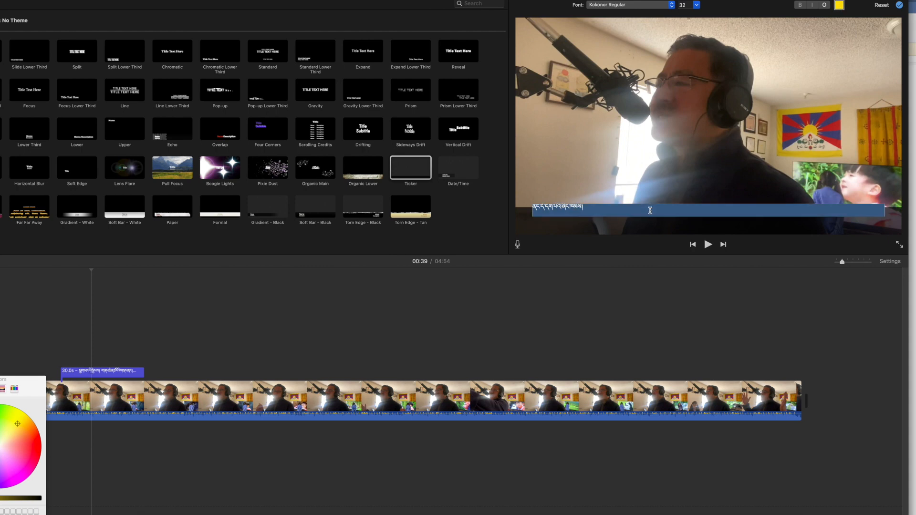
click(650, 210)
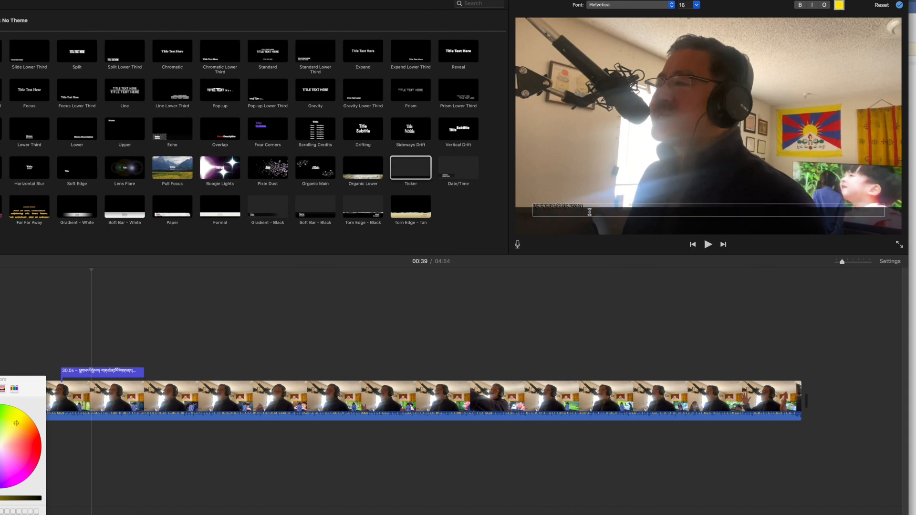
drag(583, 209, 651, 209)
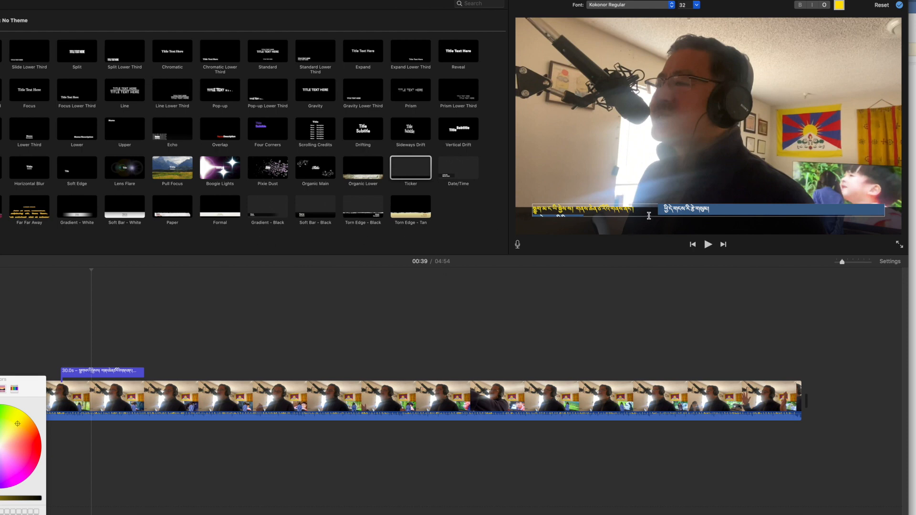
key(BackSpace)
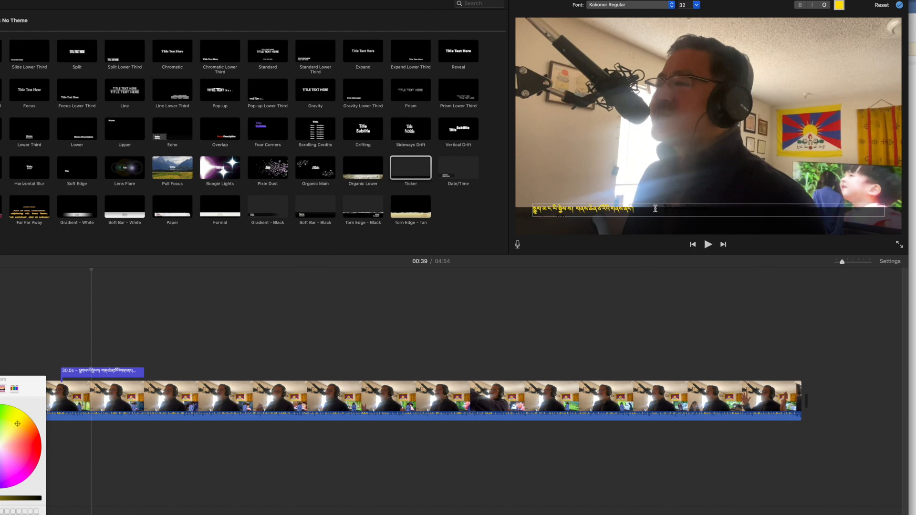
key(super+a)
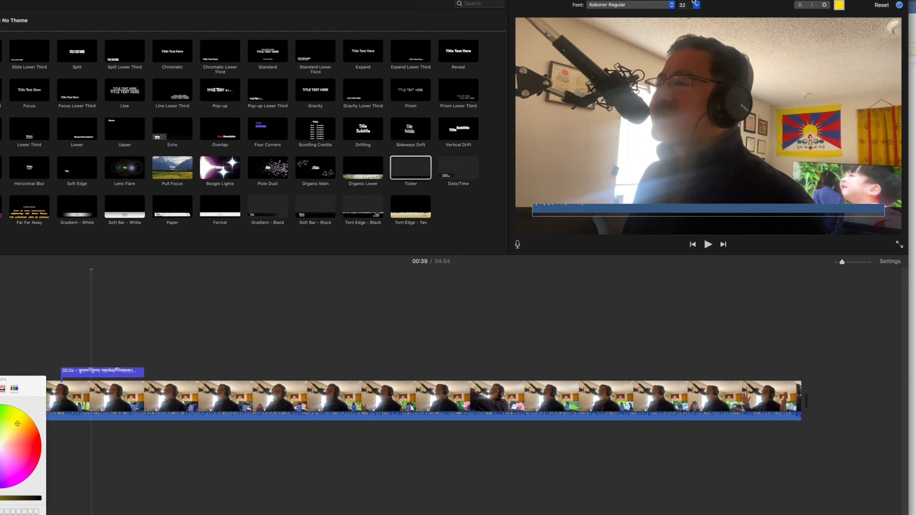
key(BackSpace)
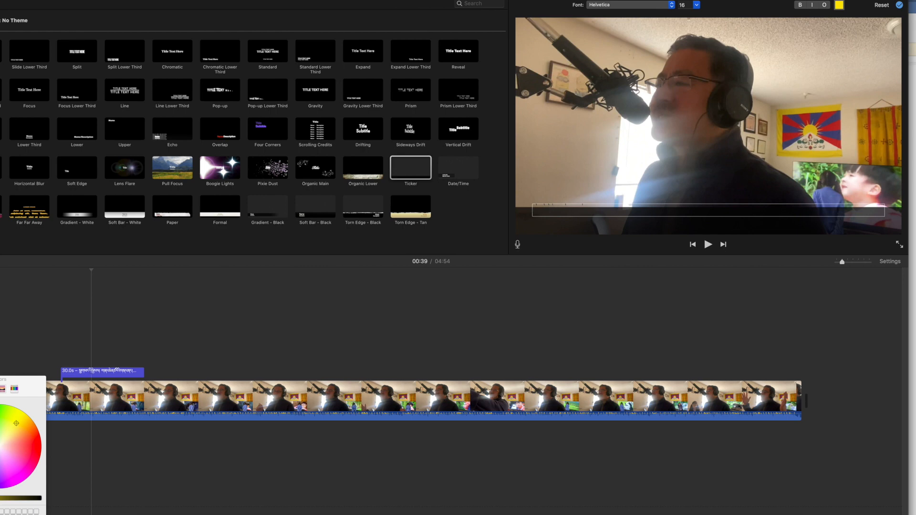
key(super+v)
key(Up)
key(Up)
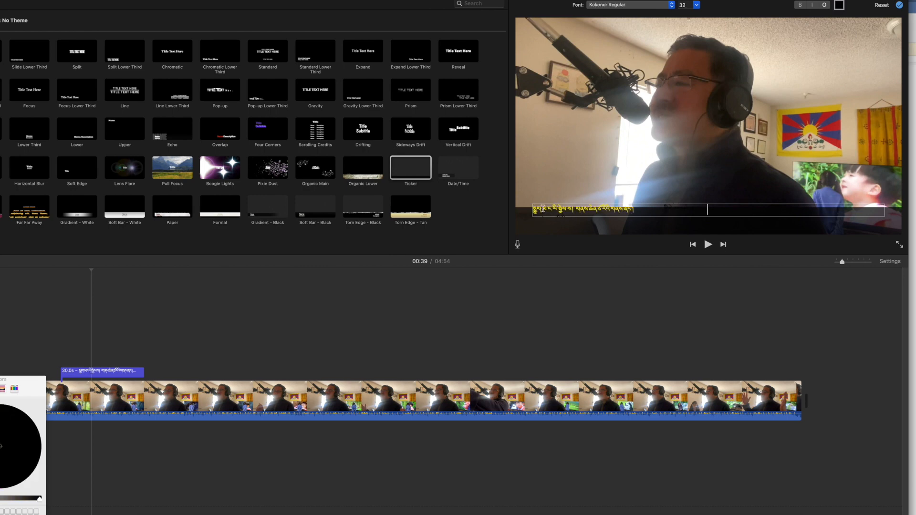
Select the pasted Tibetan line in the ticker text and set its colour to yellow on the colour wheel
triple_click(659, 209)
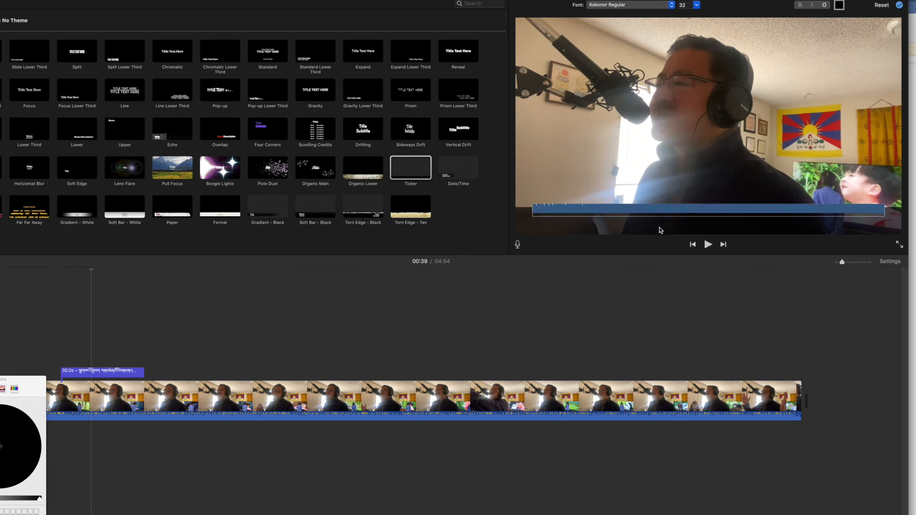
click(685, 211)
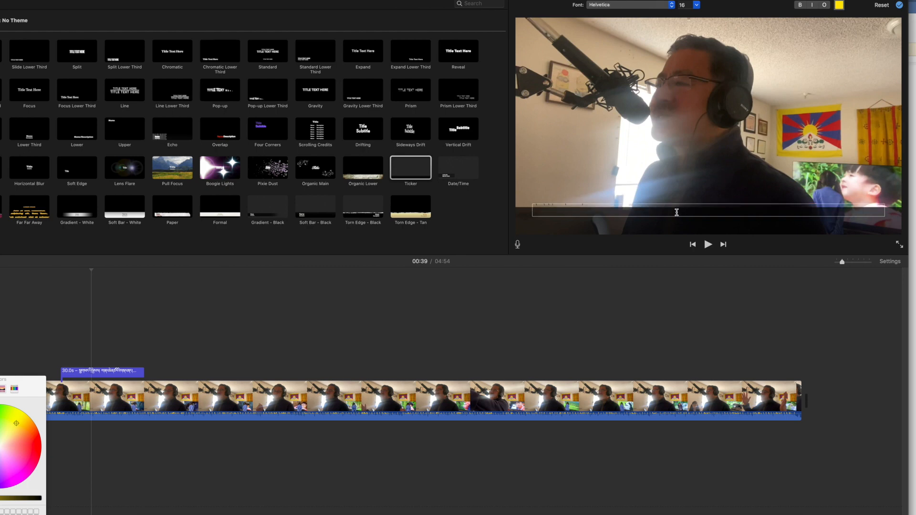
key(Up)
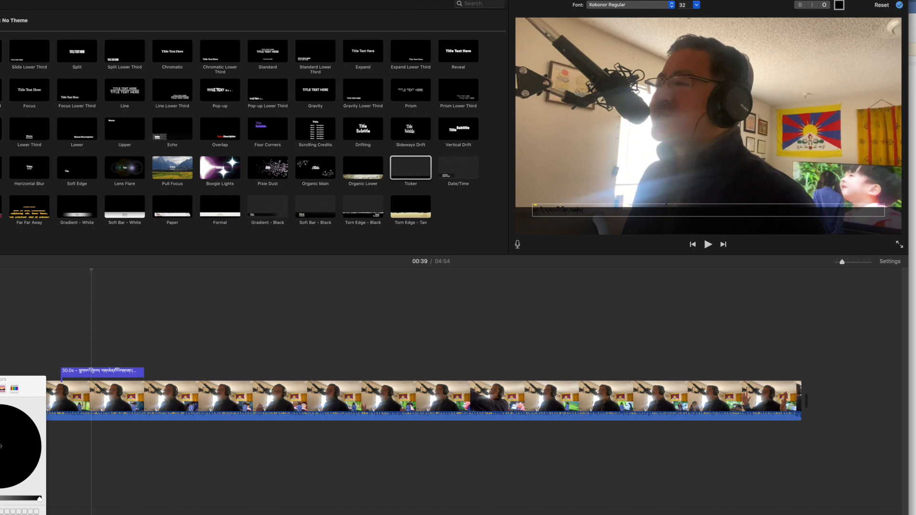
drag(583, 211, 528, 212)
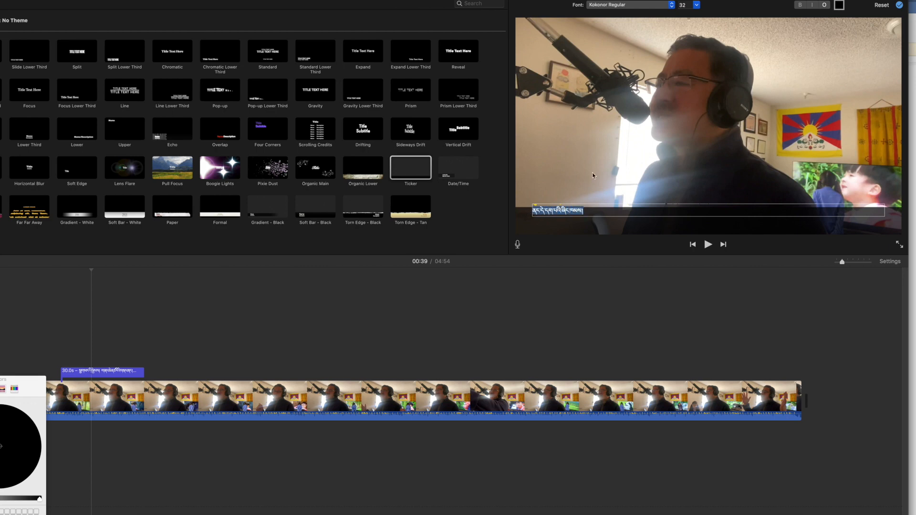
click(840, 6)
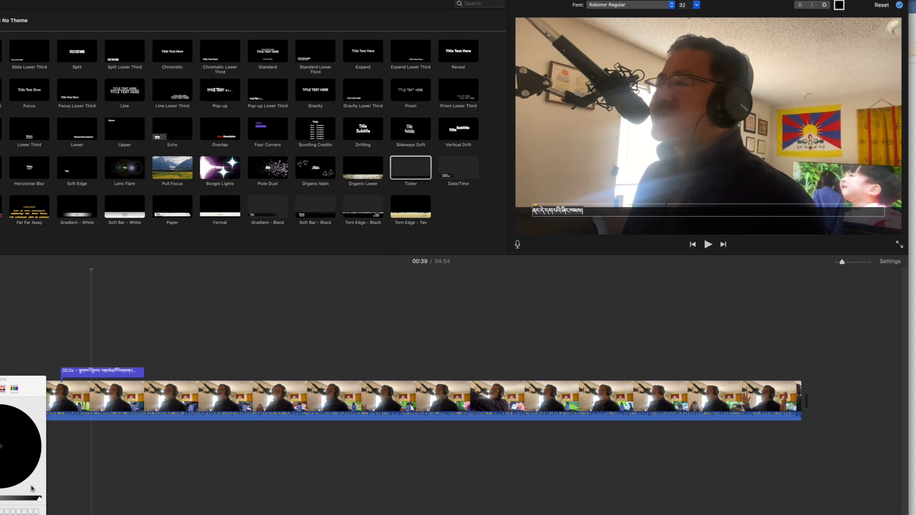
drag(39, 499, 0, 500)
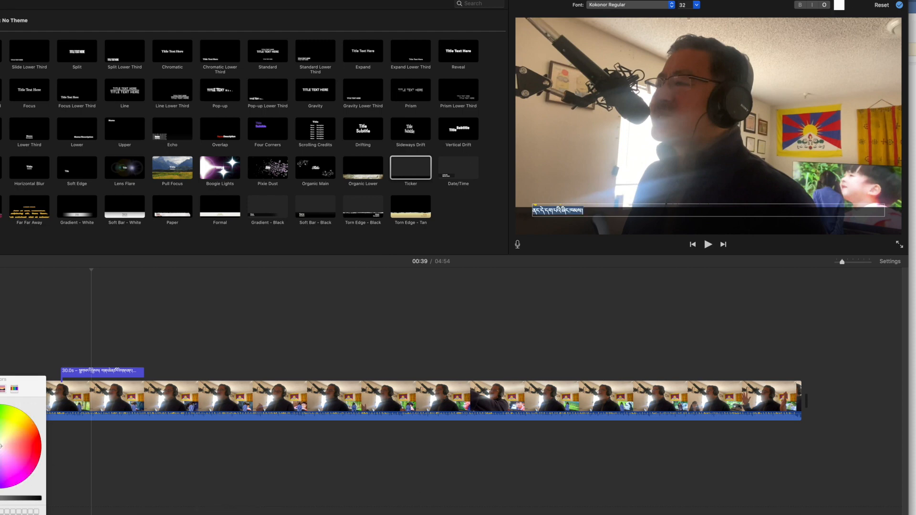
click(24, 416)
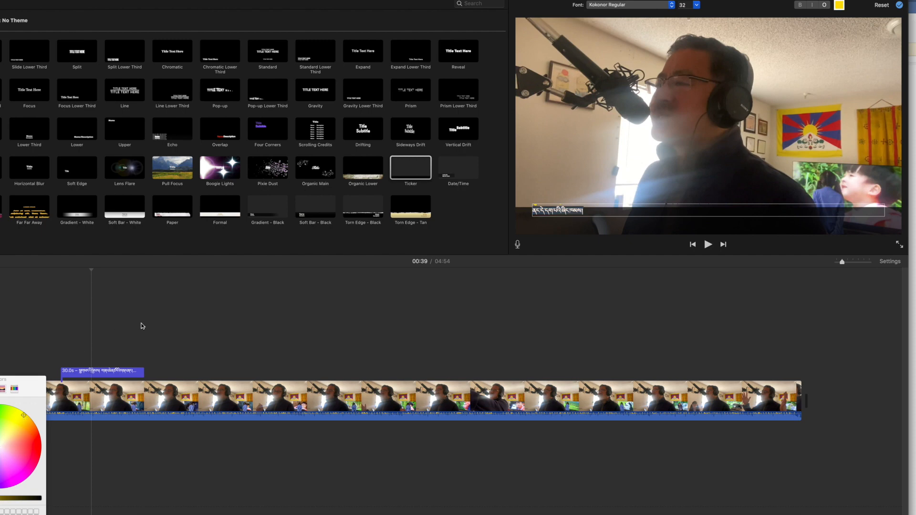
Remove the extra spaces between the two Tibetan lines in the ticker text
click(599, 211)
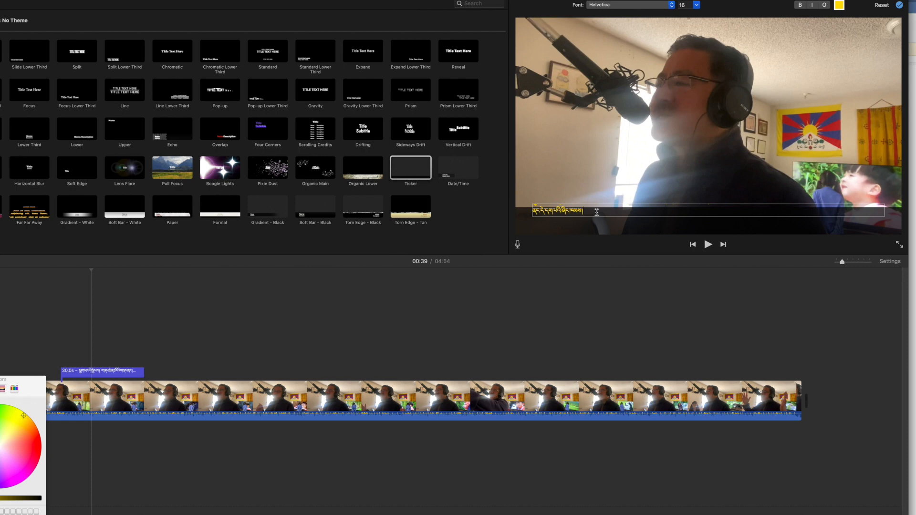
key(Left)
key(Left)
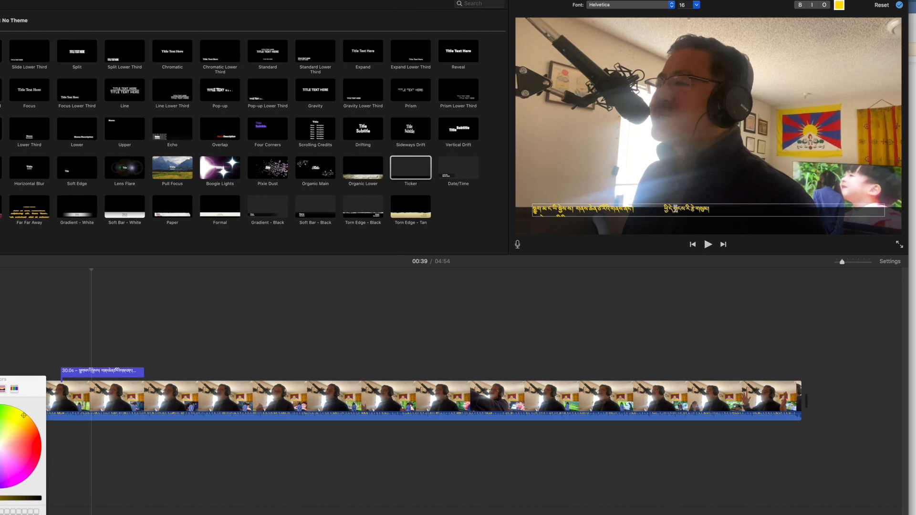
click(650, 210)
key(BackSpace)
key(BackSpace)
key(BackSpace)
key(BackSpace)
key(BackSpace)
key(BackSpace)
key(BackSpace)
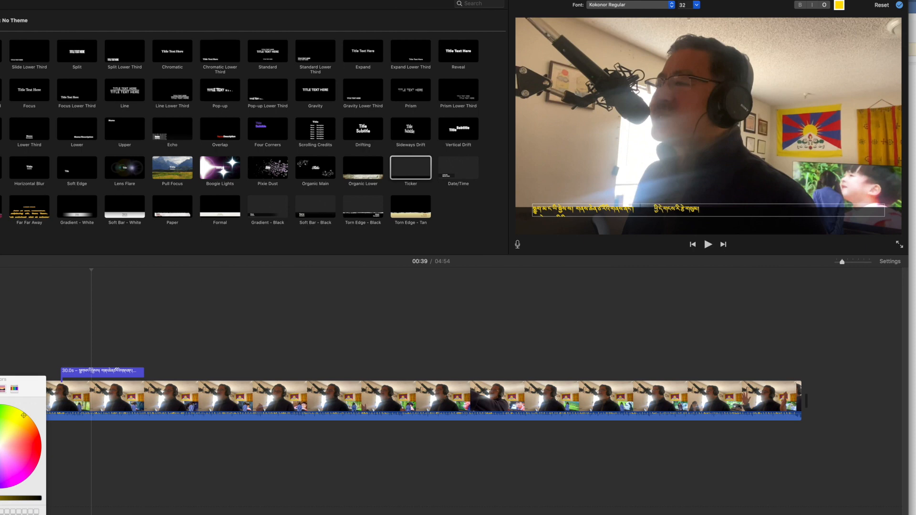
key(BackSpace)
key(BackSpace)
click(714, 210)
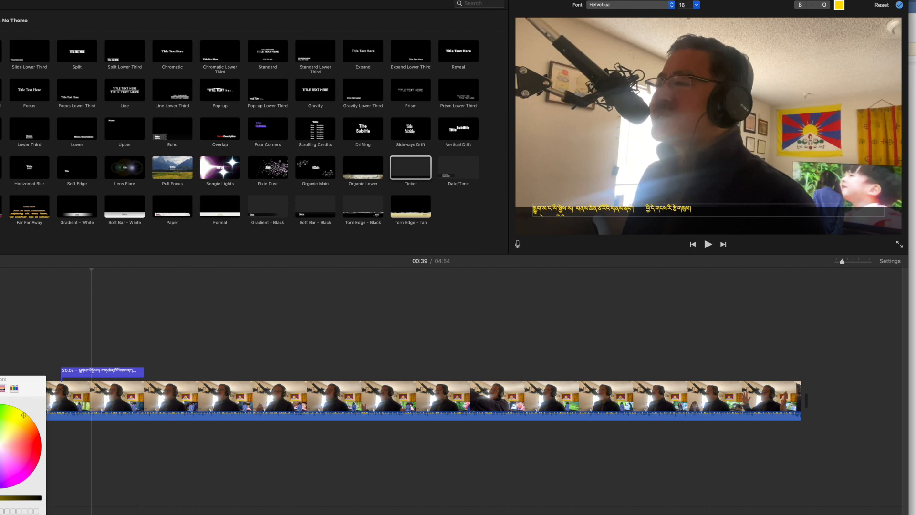
Paste the next copied Tibetan line at the end of the ticker title's text
key(Down)
key(shift+Left)
key(shift+Left)
key(shift+Left)
key(shift+Left)
key(shift+Left)
key(shift+Left)
key(shift+Left)
key(shift+Left)
key(shift+Left)
key(shift+Left)
key(shift+Left)
key(shift+Left)
key(shift+Left)
key(shift+Left)
key(shift+Left)
key(shift+Left)
key(shift+Left)
key(shift+Left)
key(super+c)
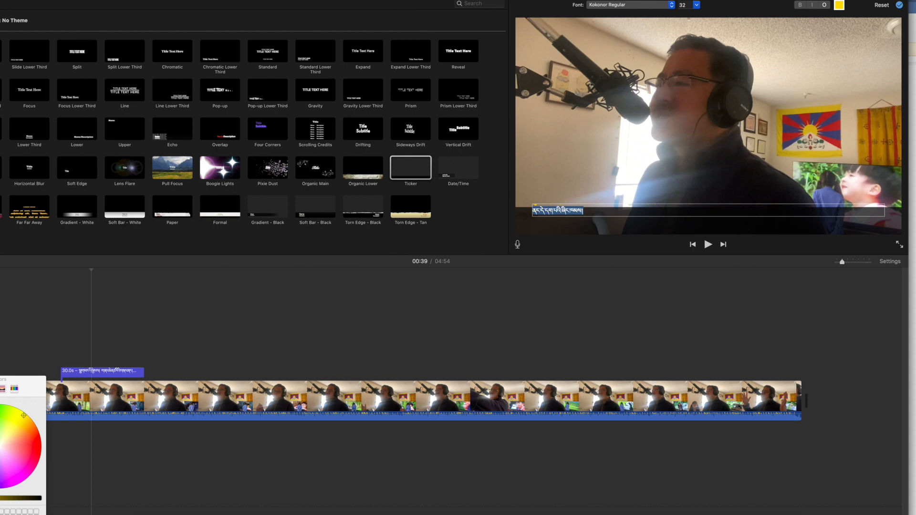
key(Up)
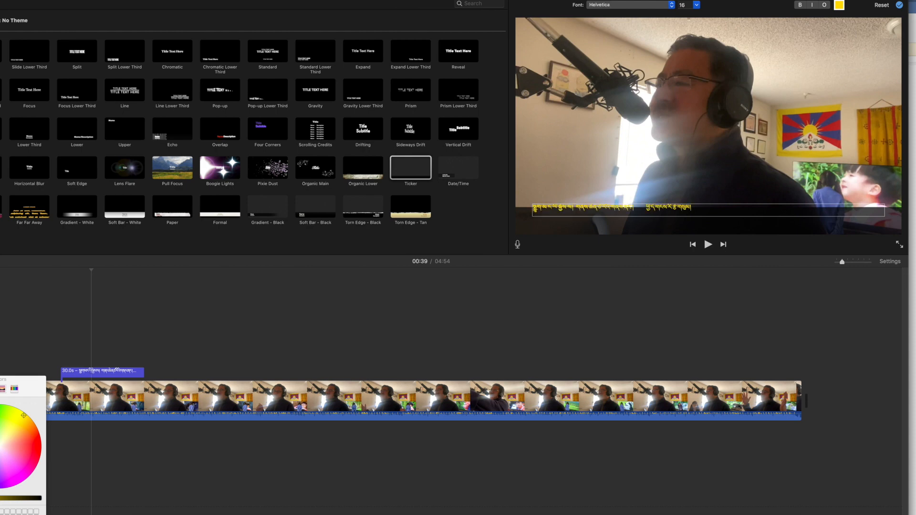
click(715, 209)
key(super+v)
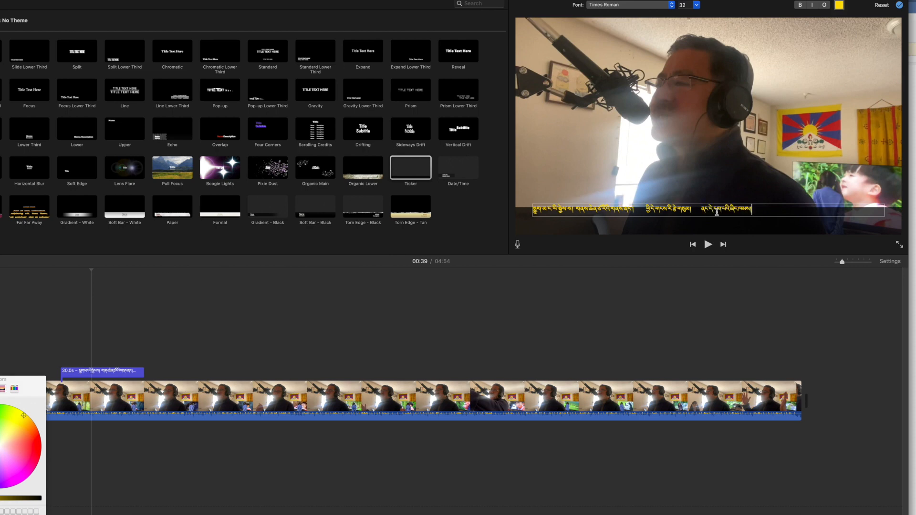
Adjust the spacing between the Tibetan lines in the ticker text and finish editing the title
click(573, 210)
text(.)
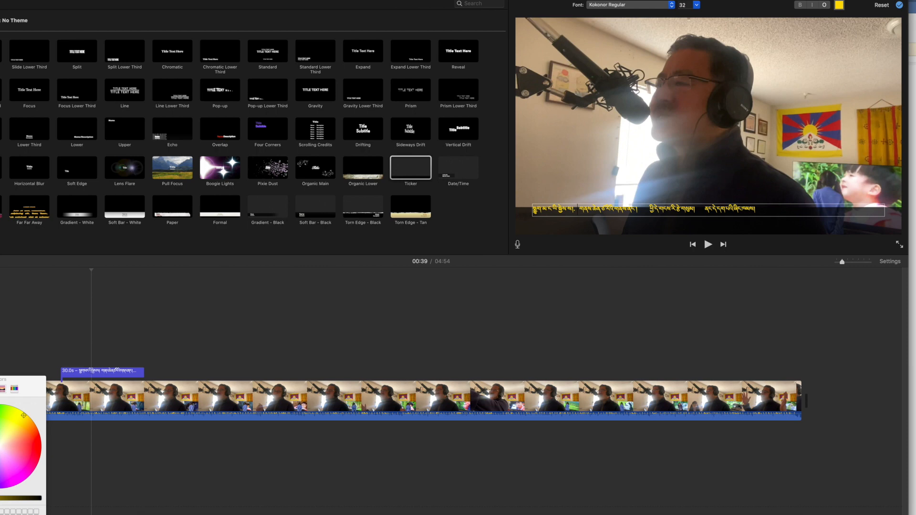
key(BackSpace)
key(BackSpace)
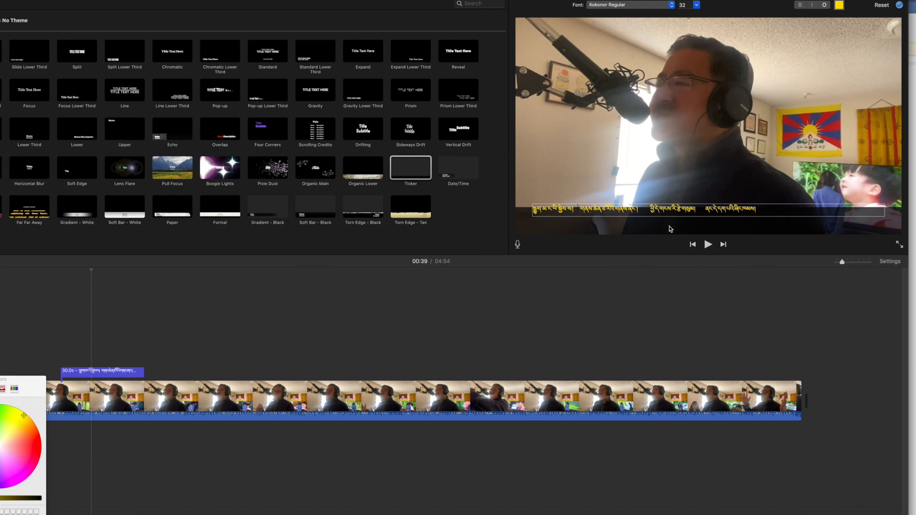
click(529, 194)
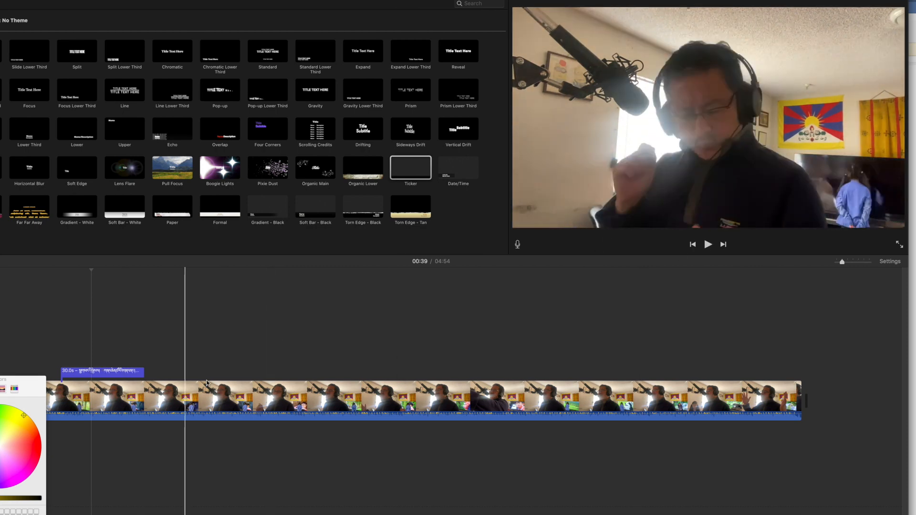
Play the ticker title from its start to preview the scrolling text
click(63, 315)
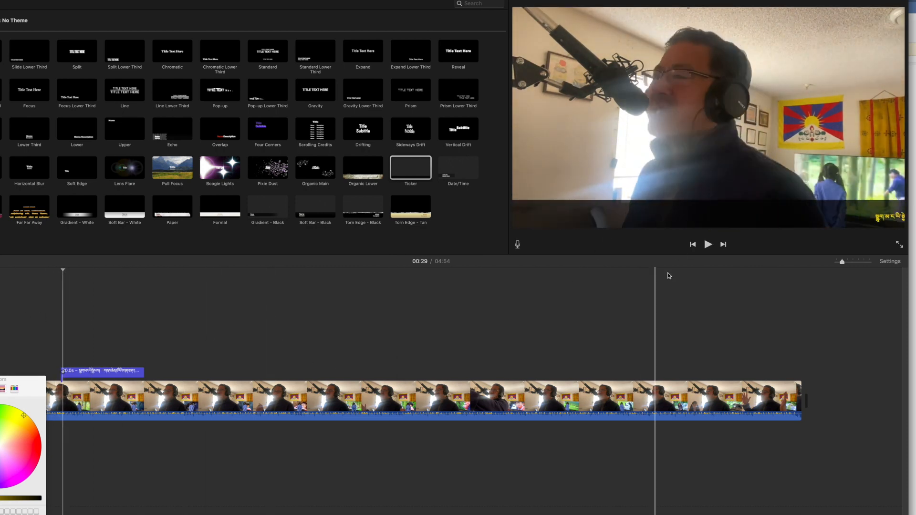
key(space)
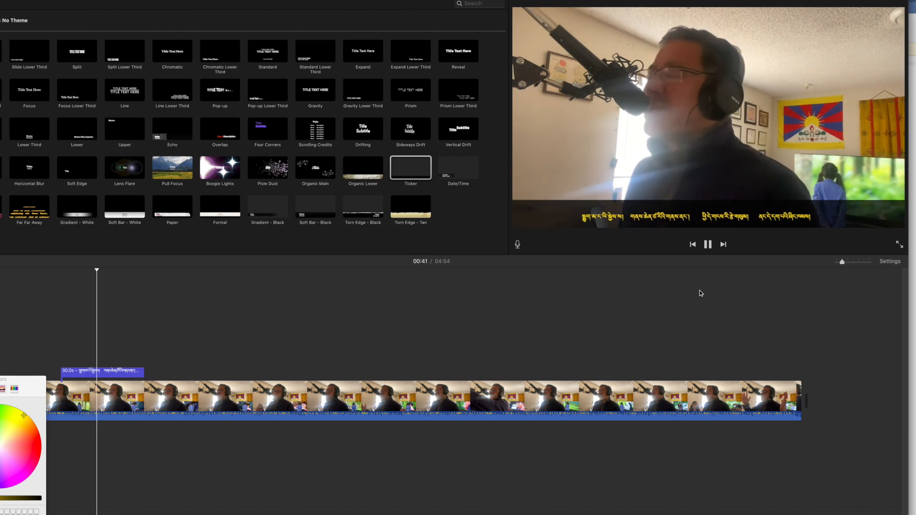
click(708, 245)
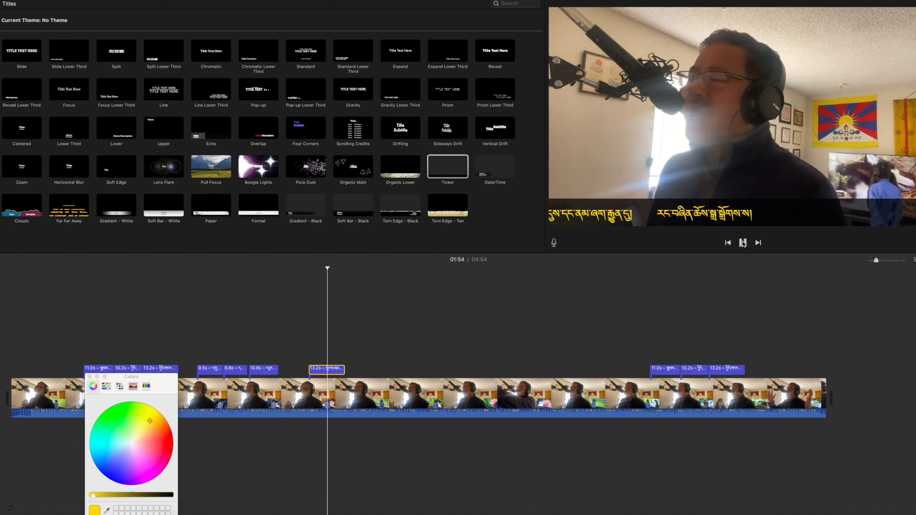
Paste a duplicate of the ticker title into the timeline and arrange the pasted title clips along the video
click(743, 243)
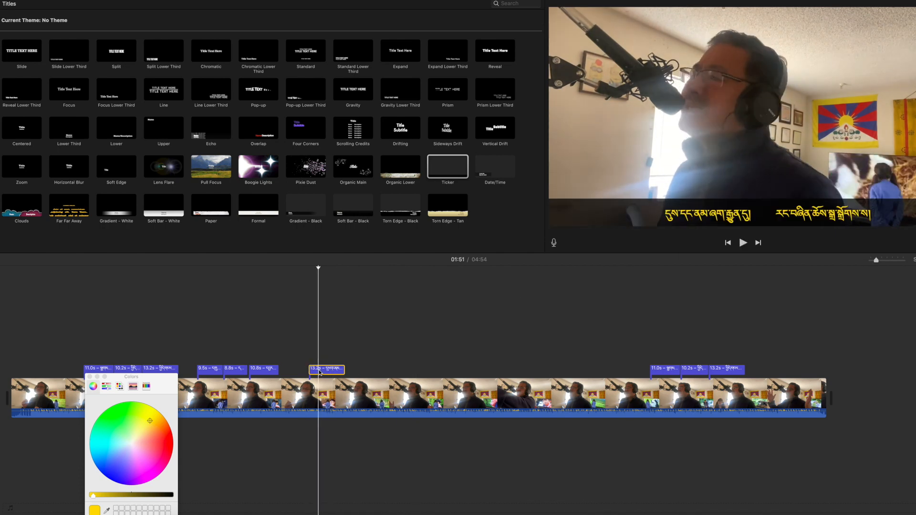
key(super+v)
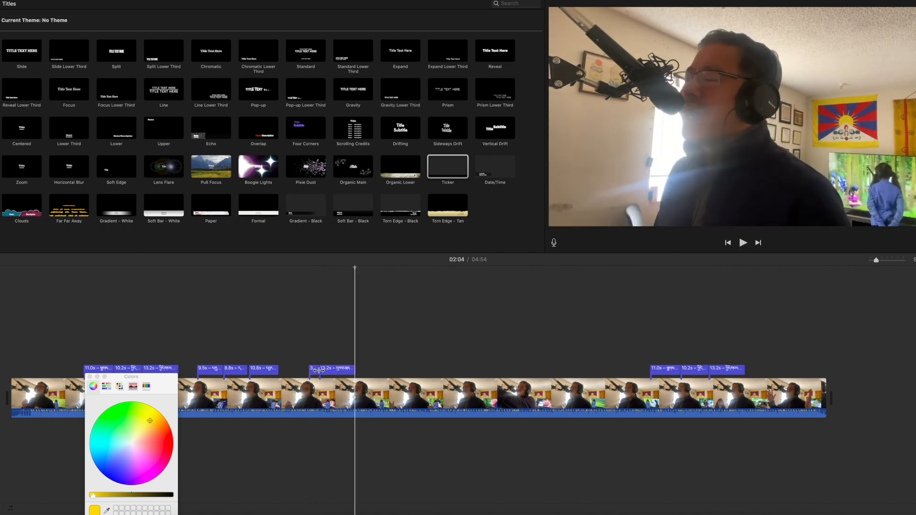
click(347, 373)
drag(347, 373, 378, 373)
click(313, 370)
drag(320, 372, 461, 370)
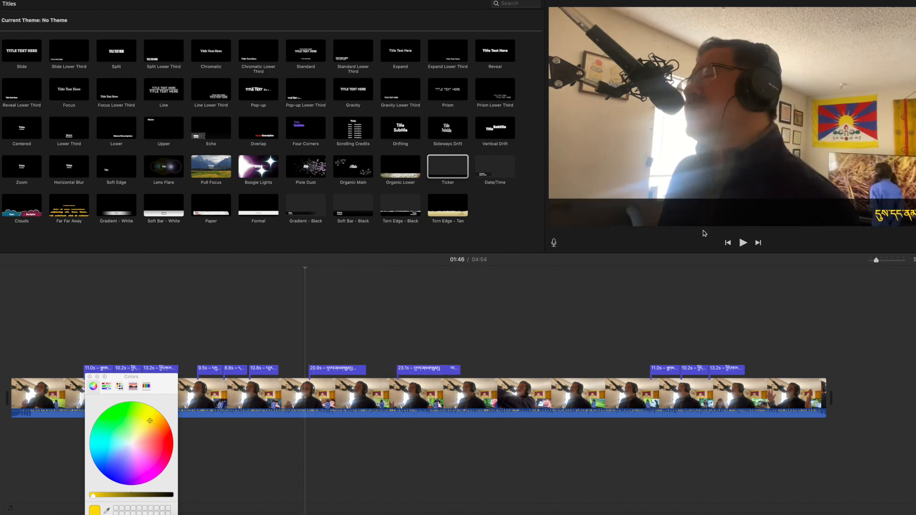
Shorten the first pasted ticker title by trimming its end
click(744, 243)
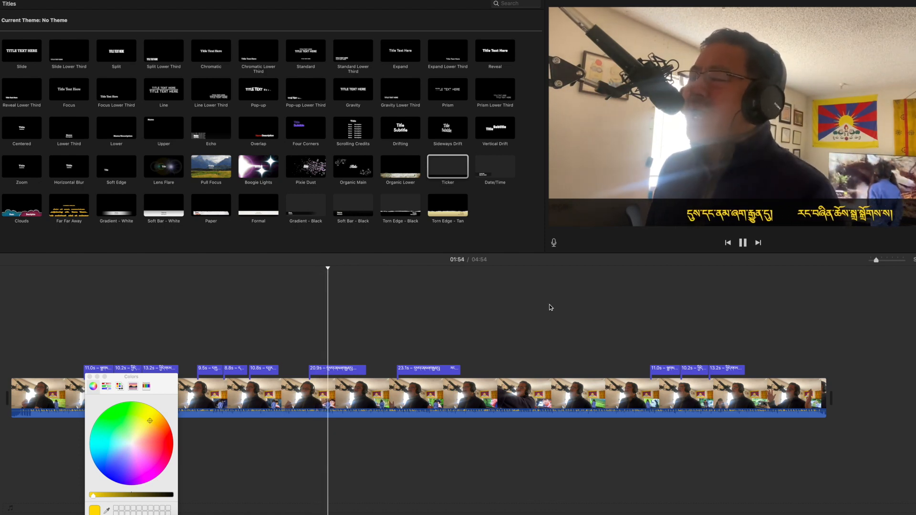
click(743, 243)
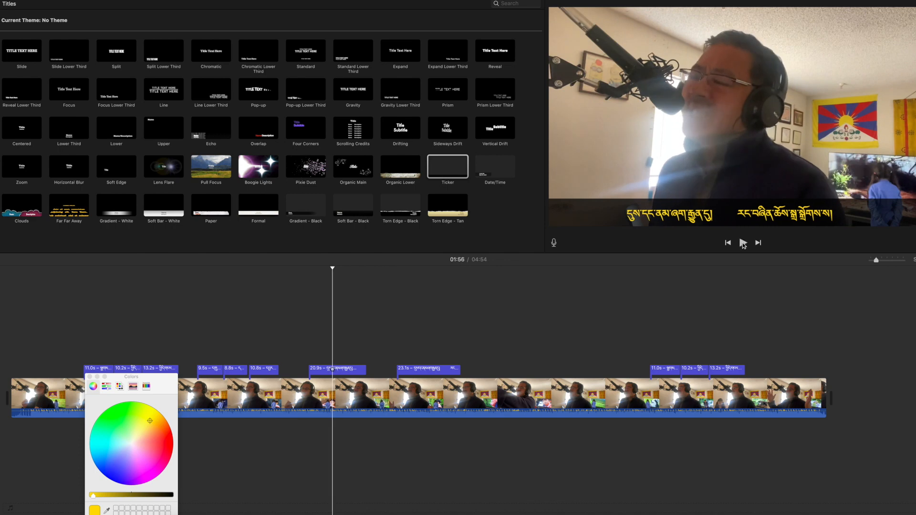
click(350, 369)
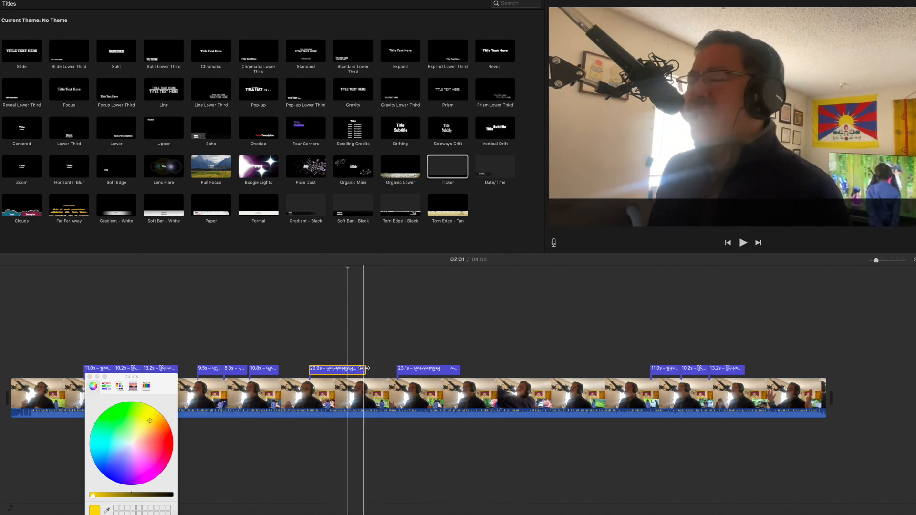
drag(365, 369, 337, 370)
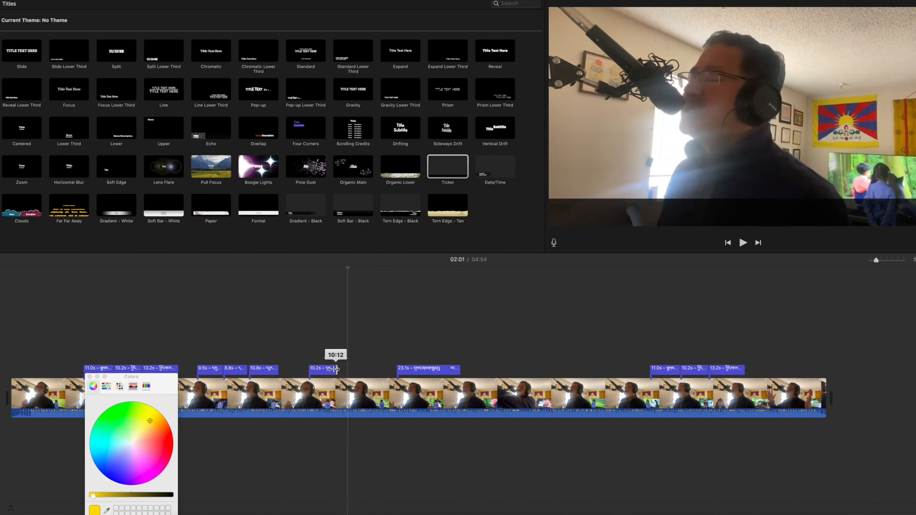
Move the second pasted title clip so it starts right after the shortened one, and preview it
click(311, 328)
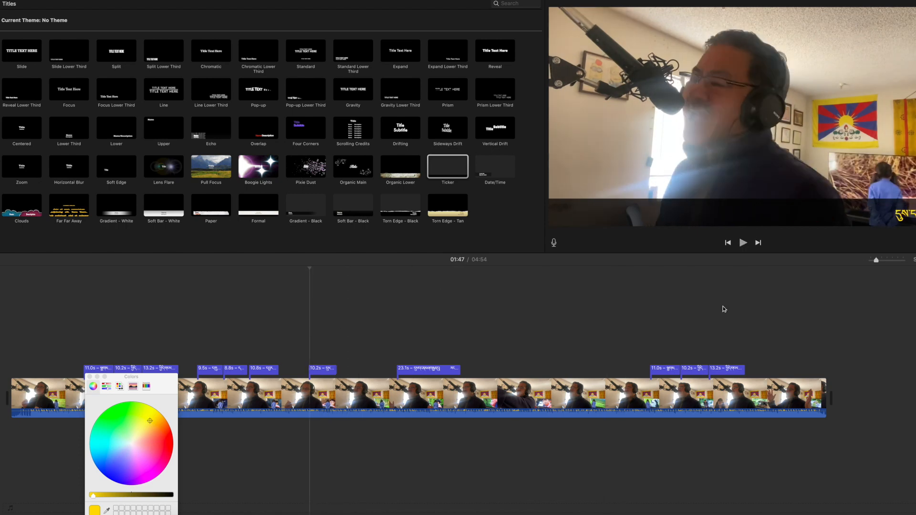
key(space)
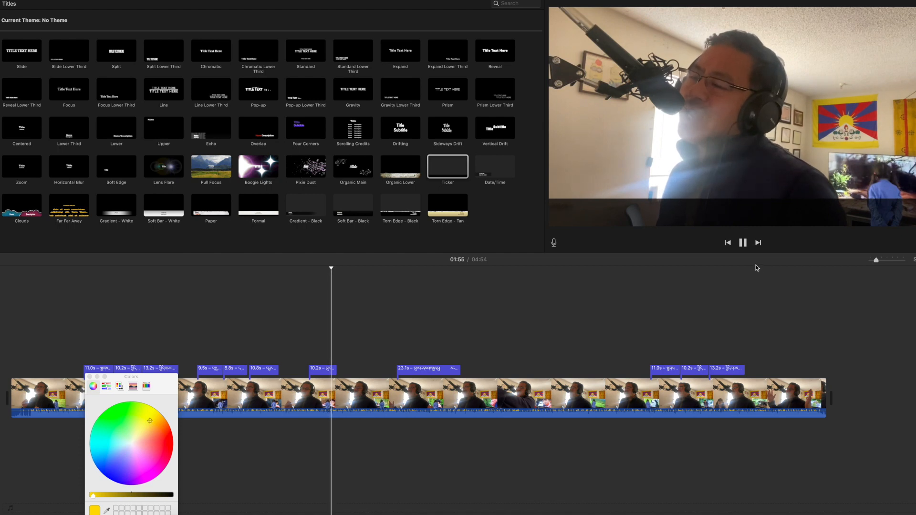
key(space)
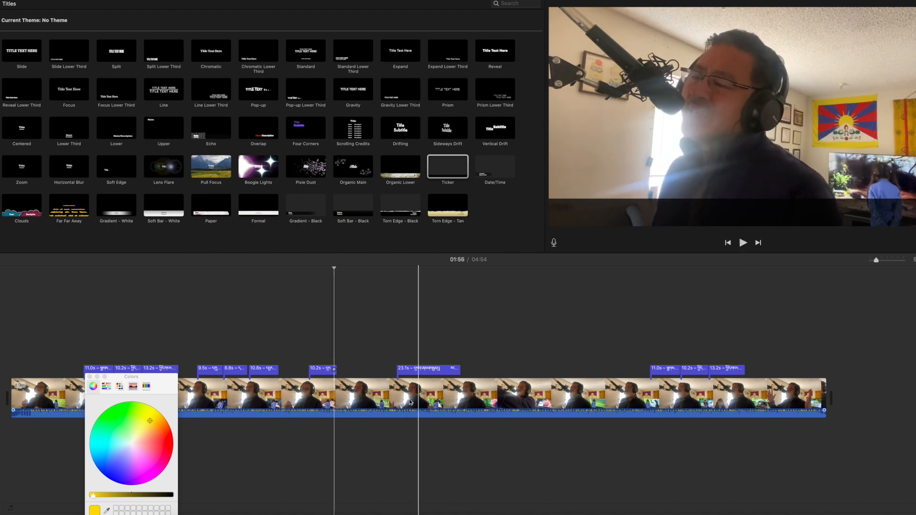
drag(428, 370, 368, 372)
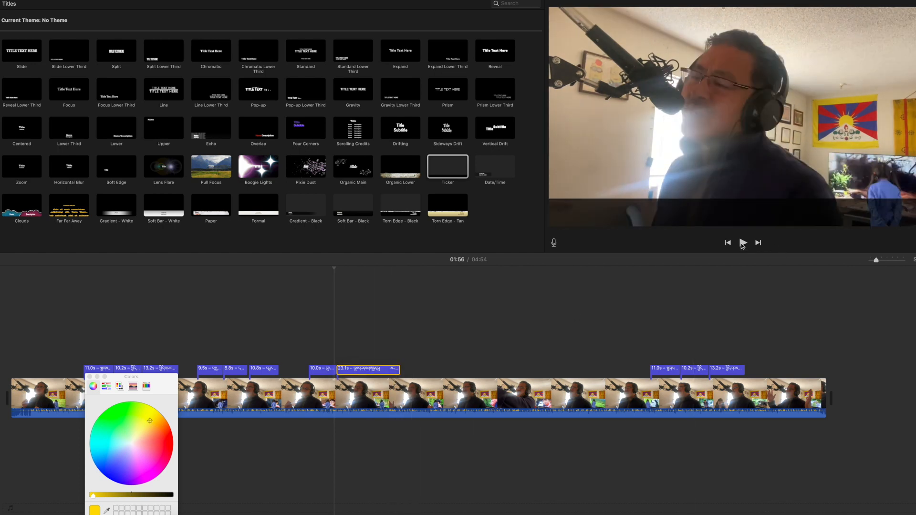
click(326, 287)
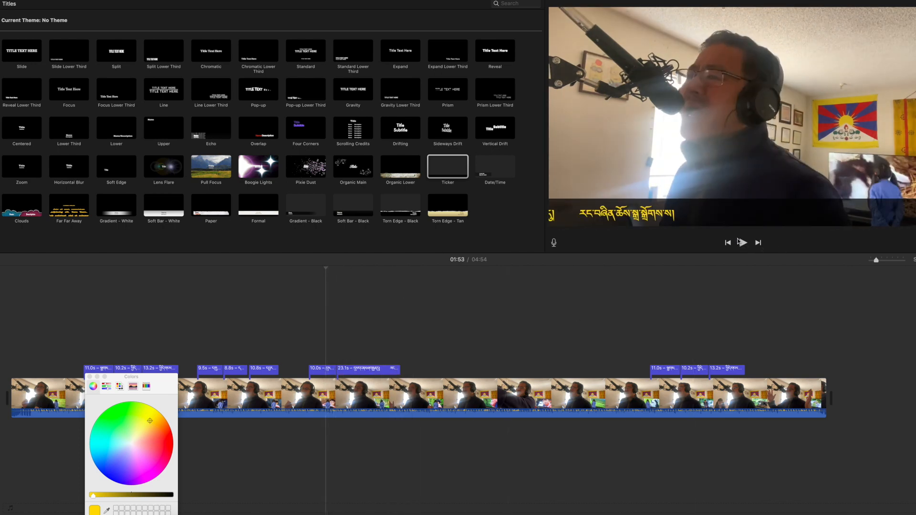
click(743, 243)
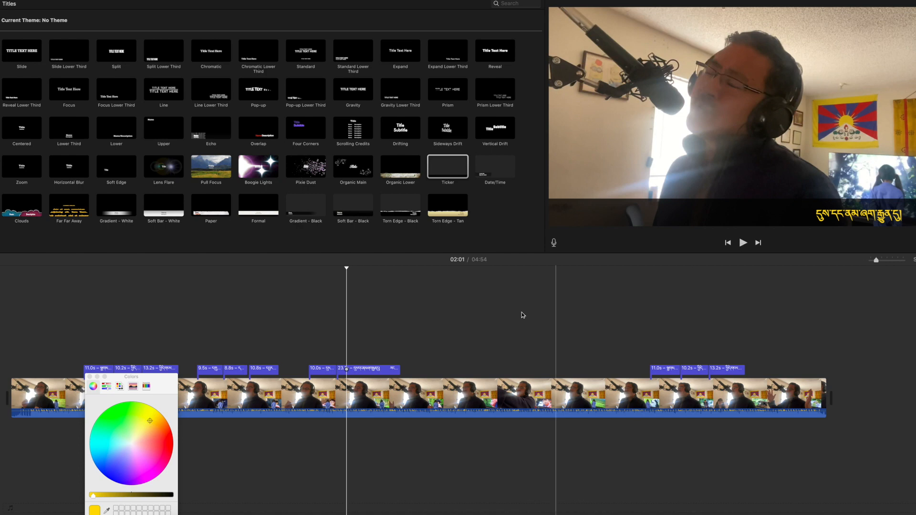
Switch to the Word document and copy the next two yellow Tibetan lines
drag(375, 370, 455, 372)
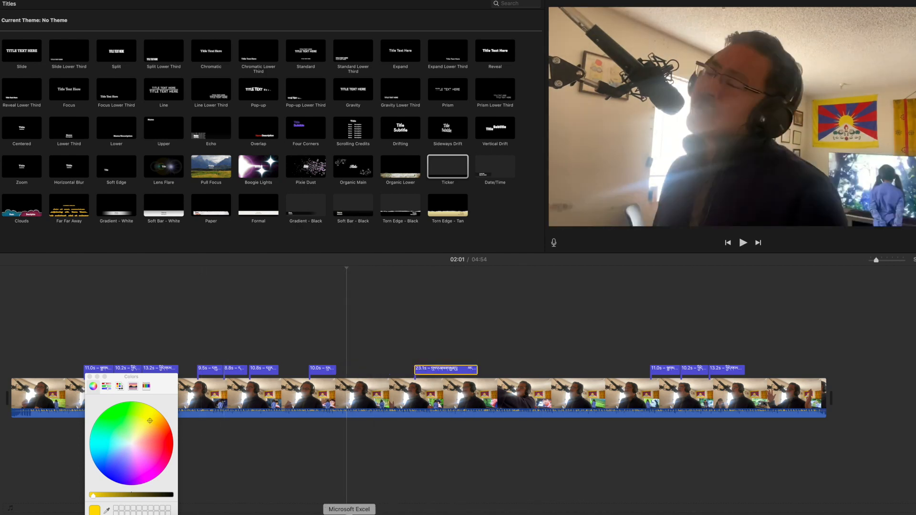
click(406, 514)
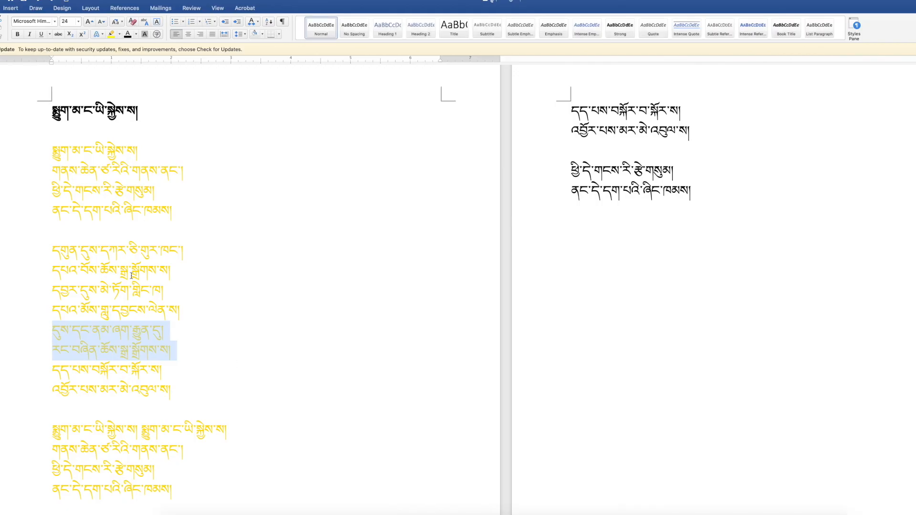
scroll(132, 303, down, 1)
drag(54, 356, 166, 375)
scroll(218, 343, down, 1)
key(super+Tab)
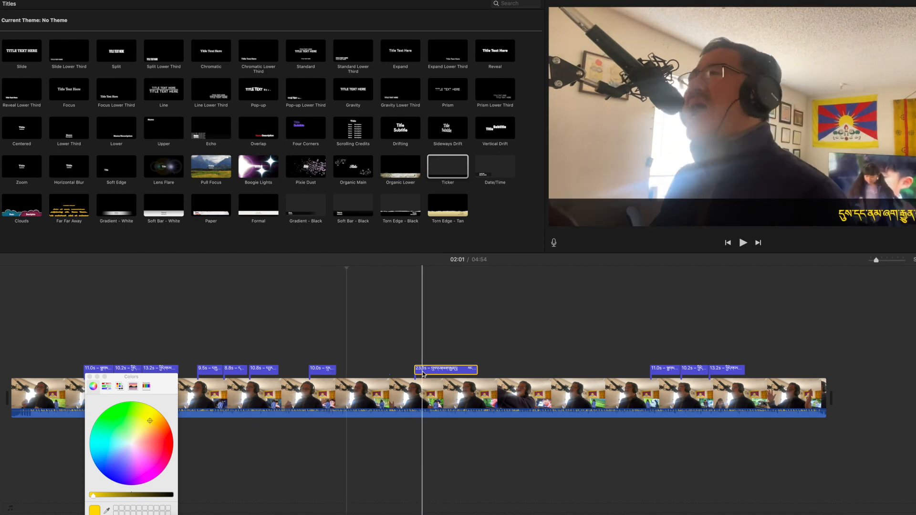
Move the second title clip earlier and paste the copied lines into its ticker text
drag(423, 374, 377, 374)
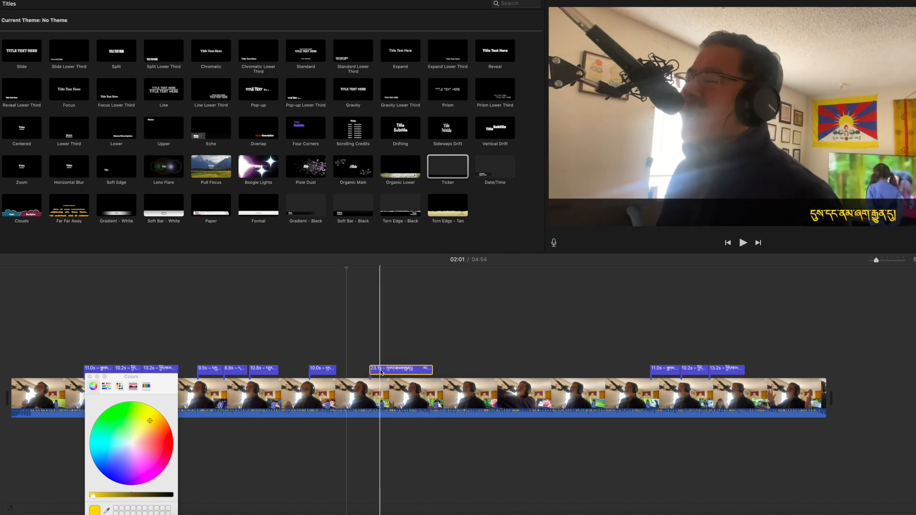
double_click(814, 220)
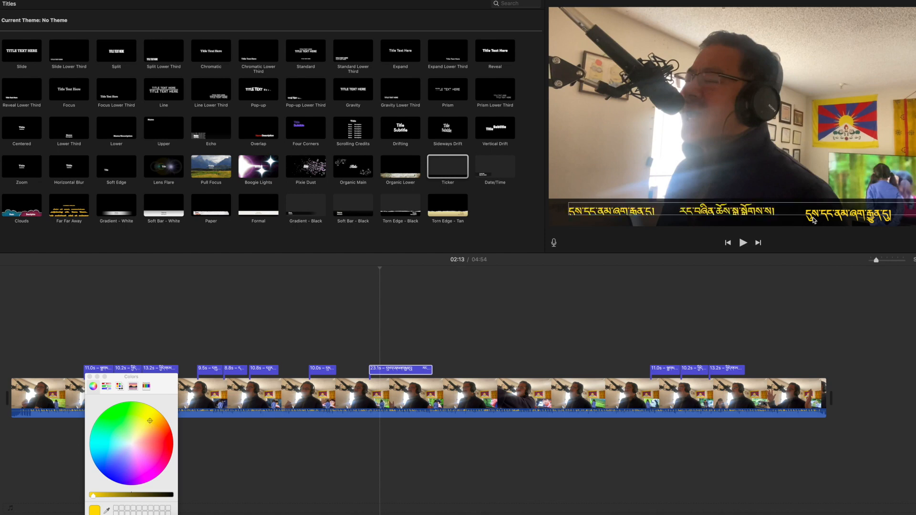
text(འབྱོར་པས་མར་མེ་འབུལ་ས།)
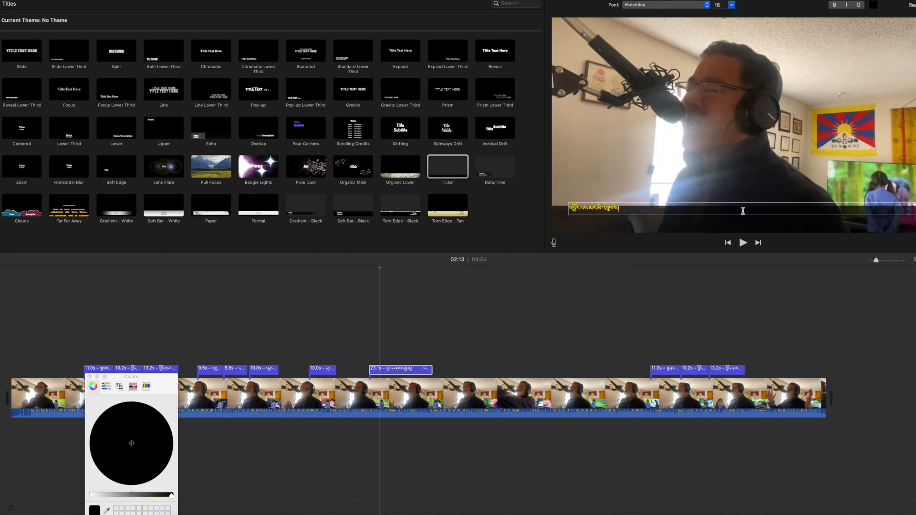
Select the pasted ticker text and set its font size to 58
drag(619, 209, 544, 192)
click(732, 5)
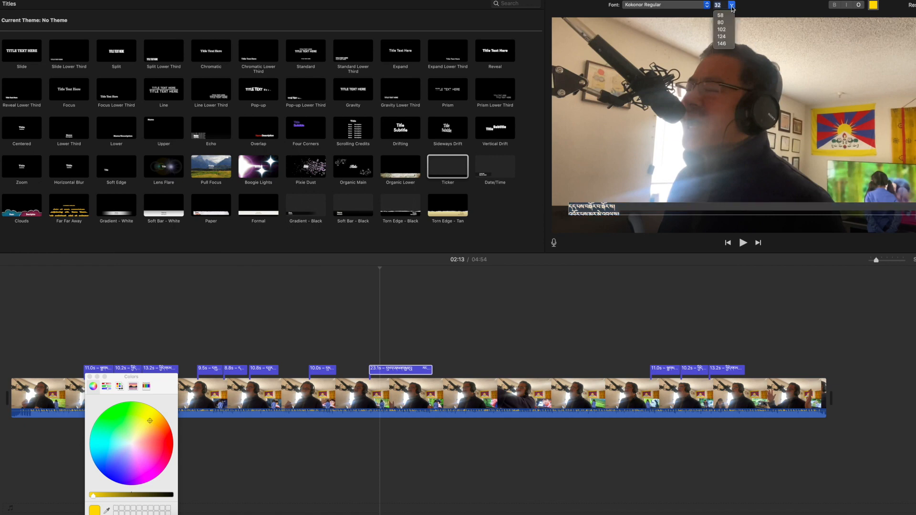
click(721, 15)
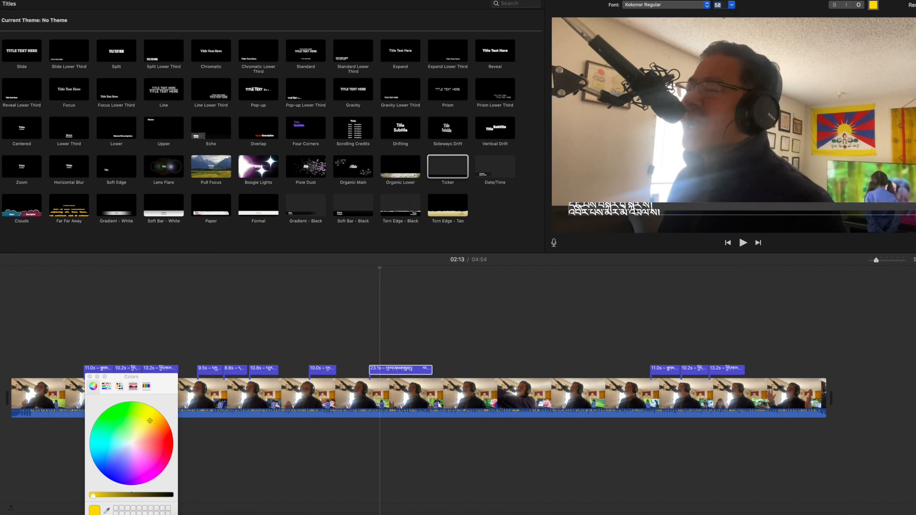
Join the two pasted Tibetan lines into one line by deleting the line break and extra spaces
click(660, 206)
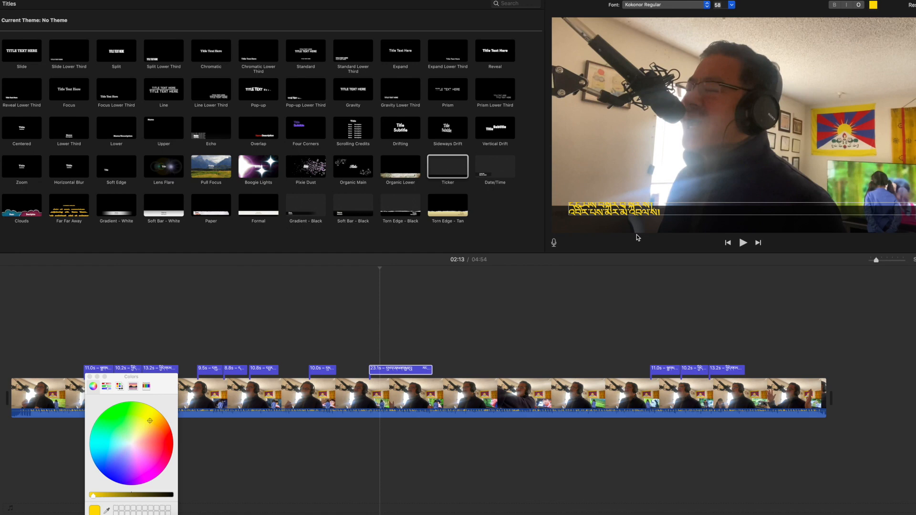
key(BackSpace)
click(657, 210)
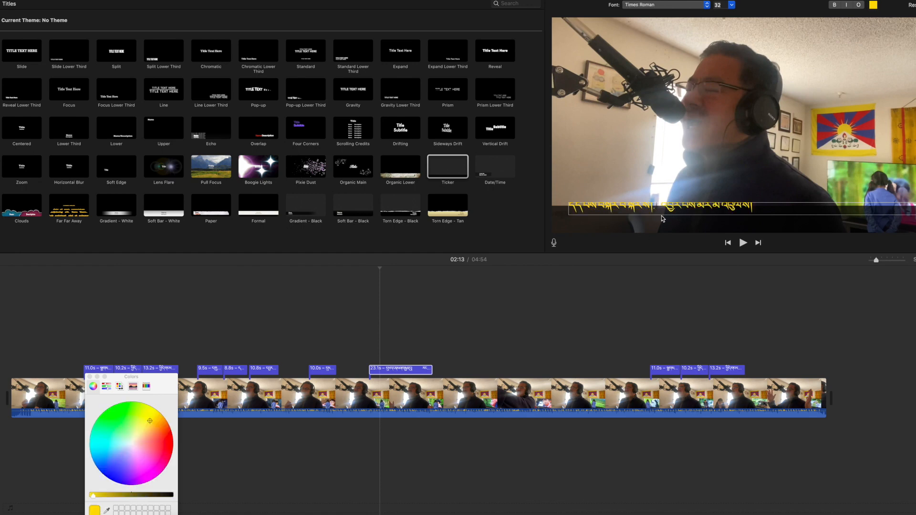
key(BackSpace)
key(BackSpace)
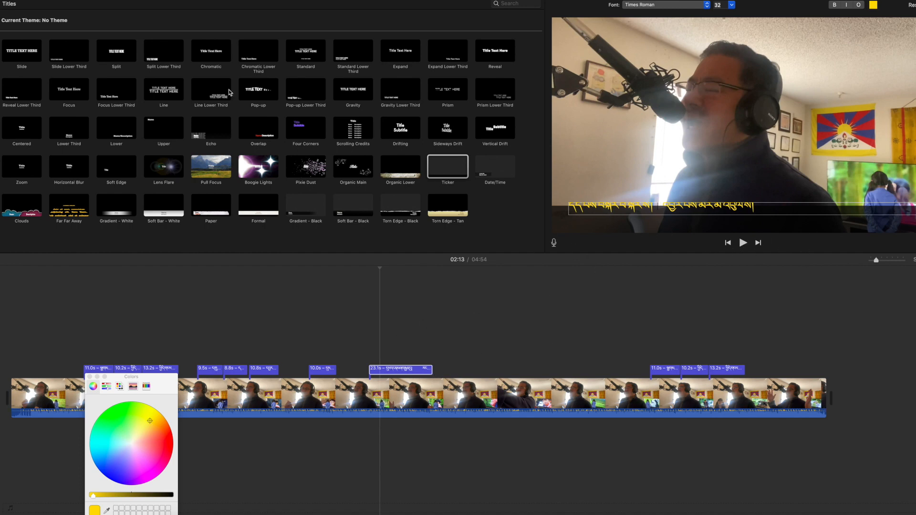
Move the second title clip earlier so it directly follows the first title
click(380, 374)
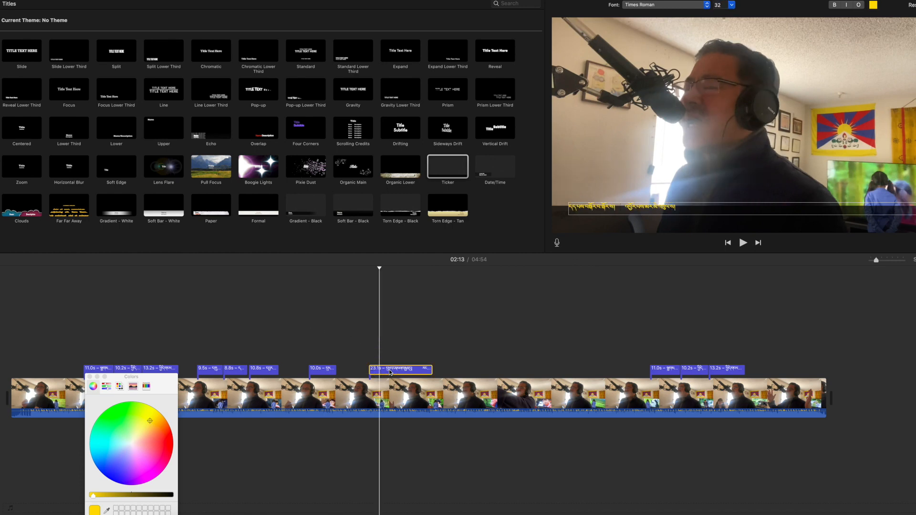
click(389, 373)
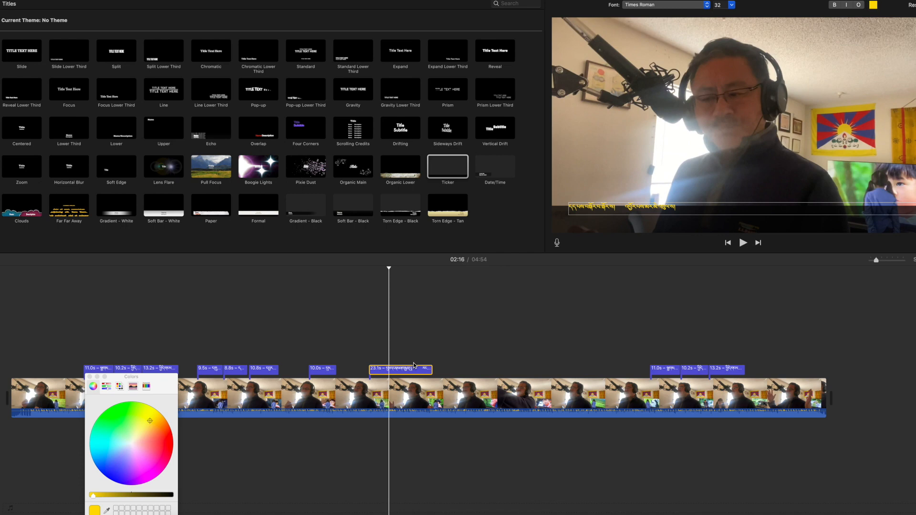
drag(400, 369, 367, 369)
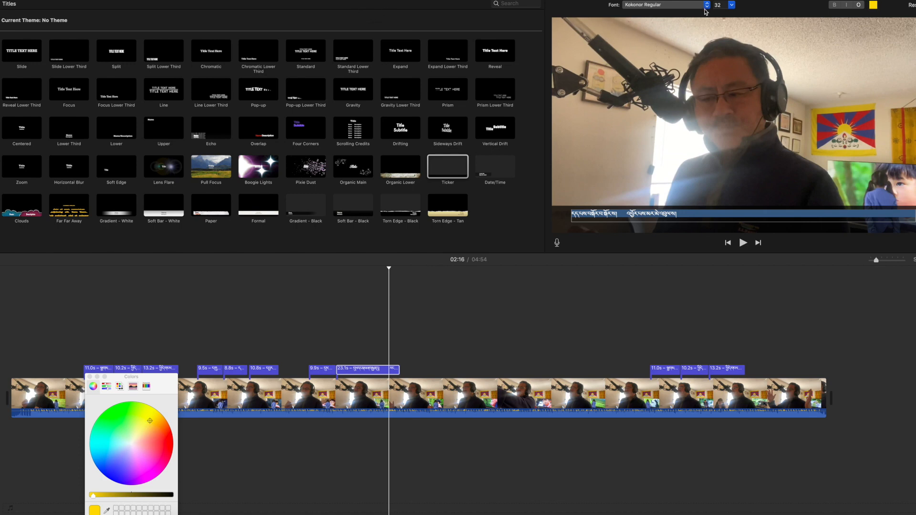
Set the selected ticker title's font size to 58 and play the section from the playhead to preview it
click(732, 7)
click(724, 19)
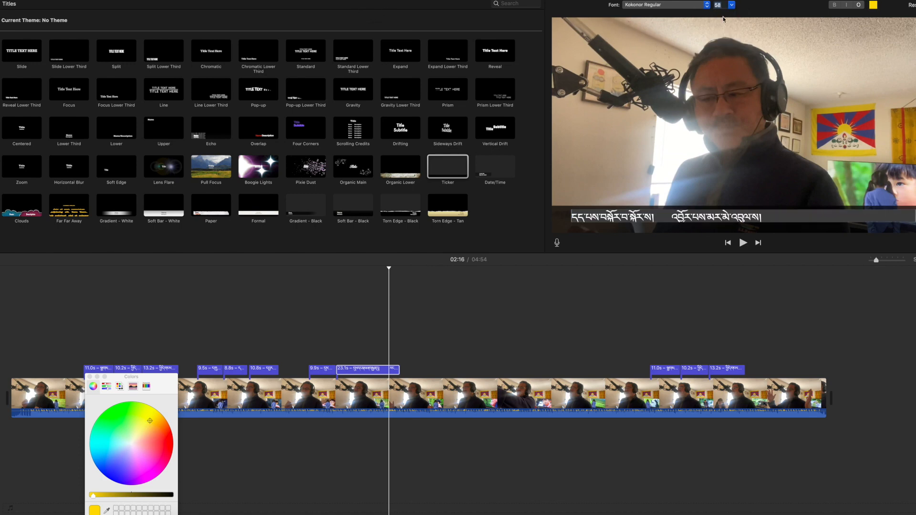
click(318, 359)
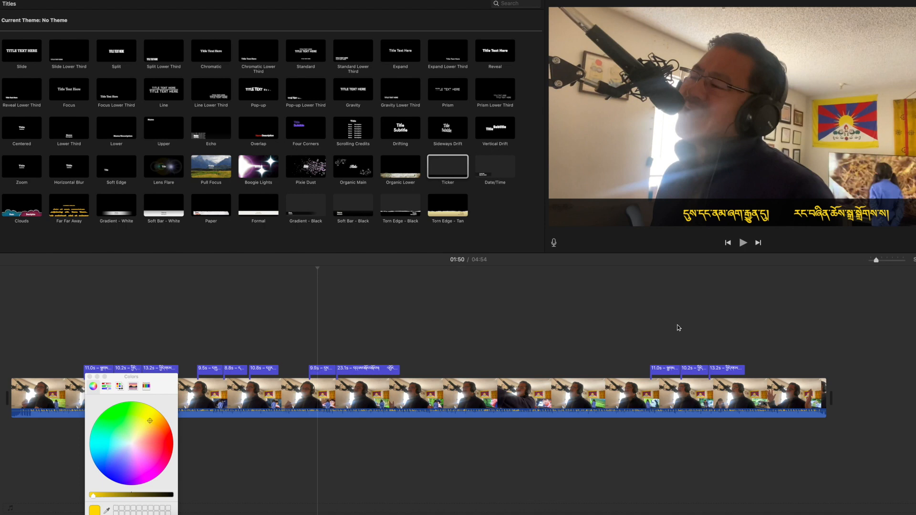
key(space)
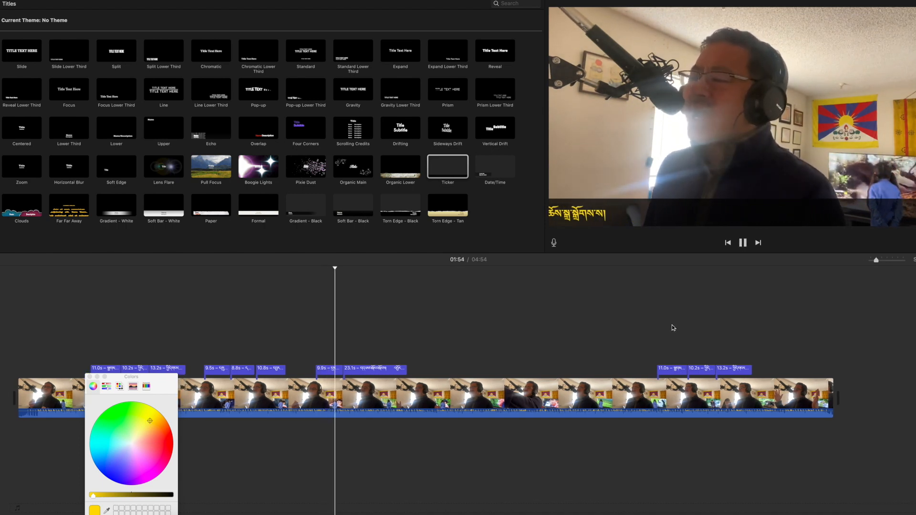
click(748, 245)
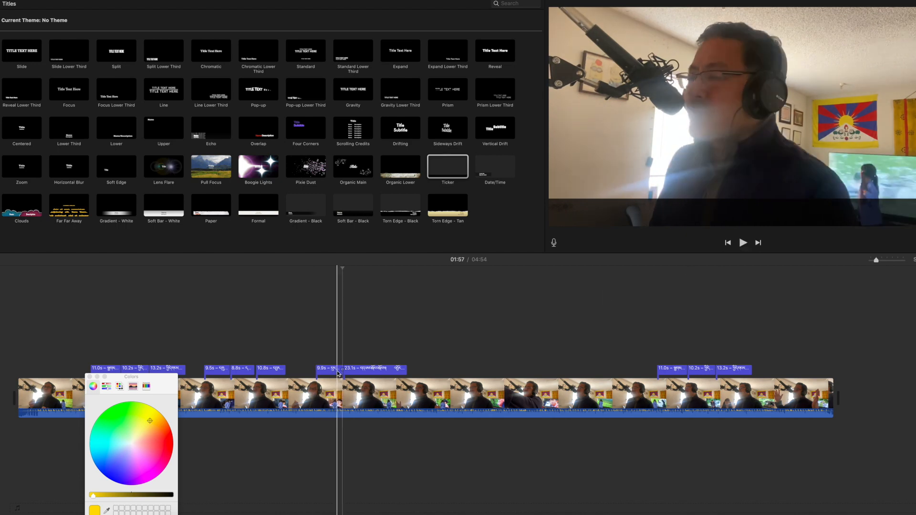
Shorten the long ticker title clip by trimming its start edge, then play back the result
click(337, 373)
drag(341, 371, 367, 369)
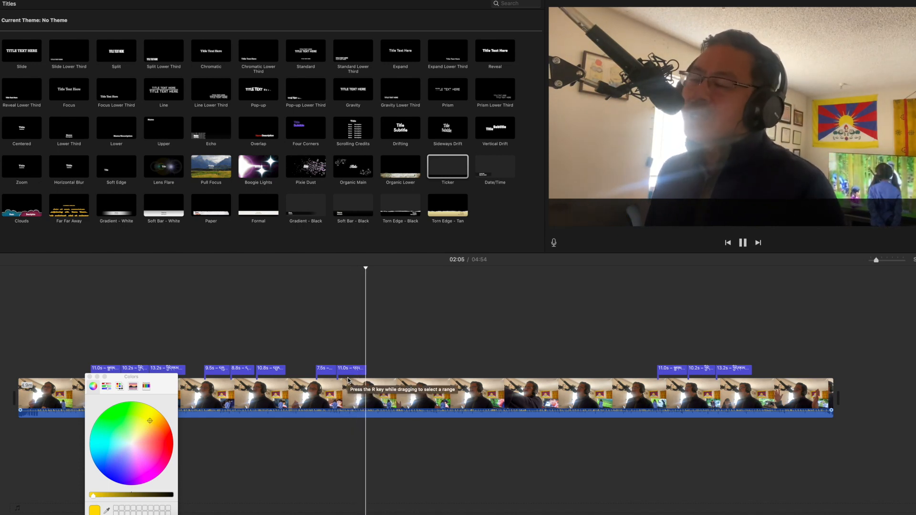
click(743, 244)
Paste another ticker title clip right after the trimmed one, adjust the neighbouring title edges, and play it back
click(356, 370)
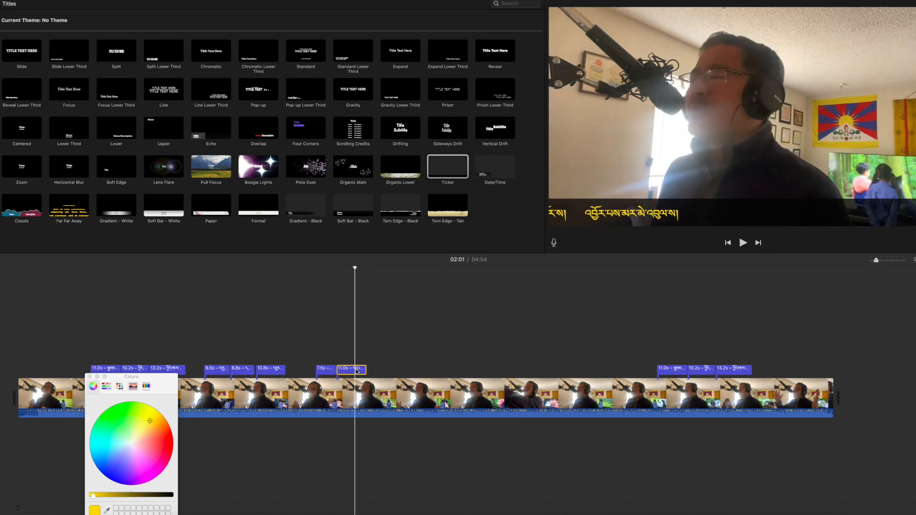
click(371, 373)
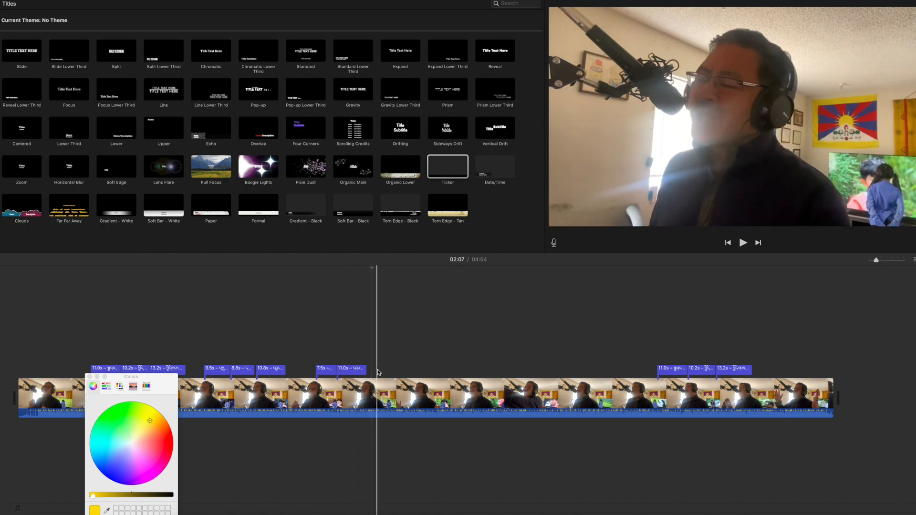
key(super+v)
drag(390, 374, 387, 374)
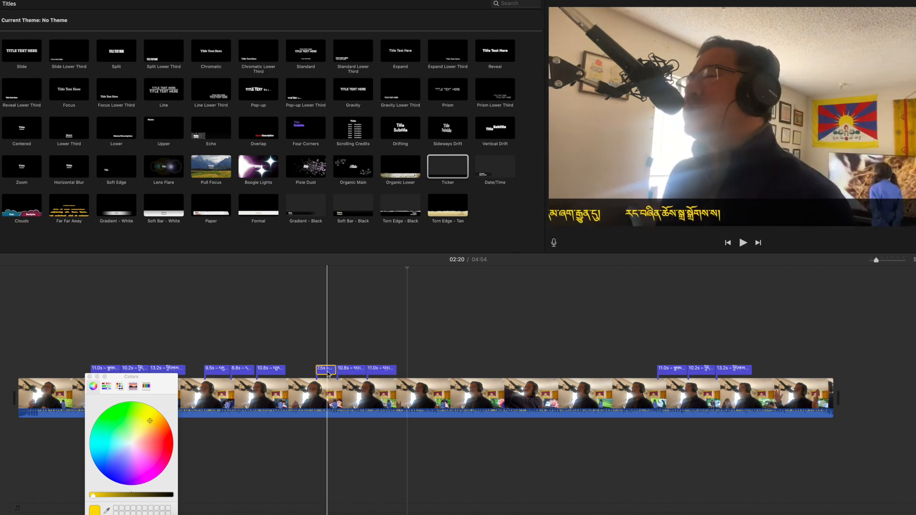
drag(335, 370, 337, 371)
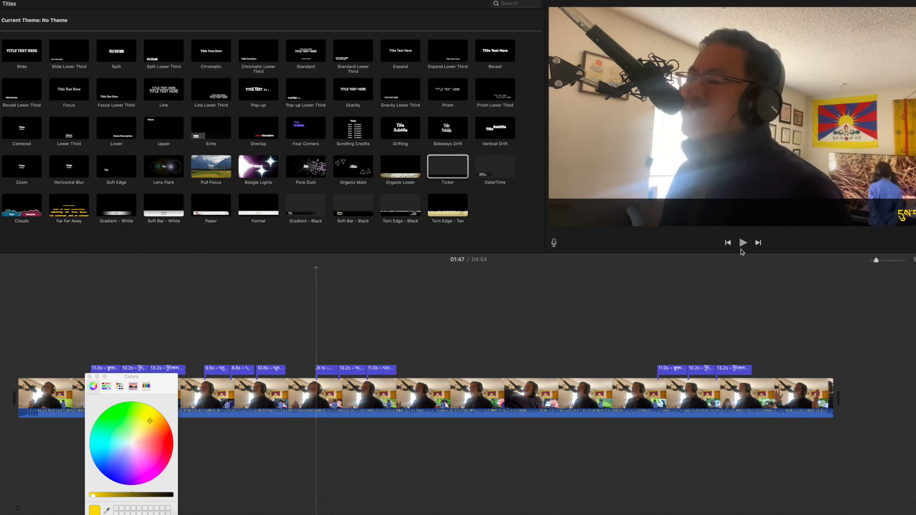
click(742, 245)
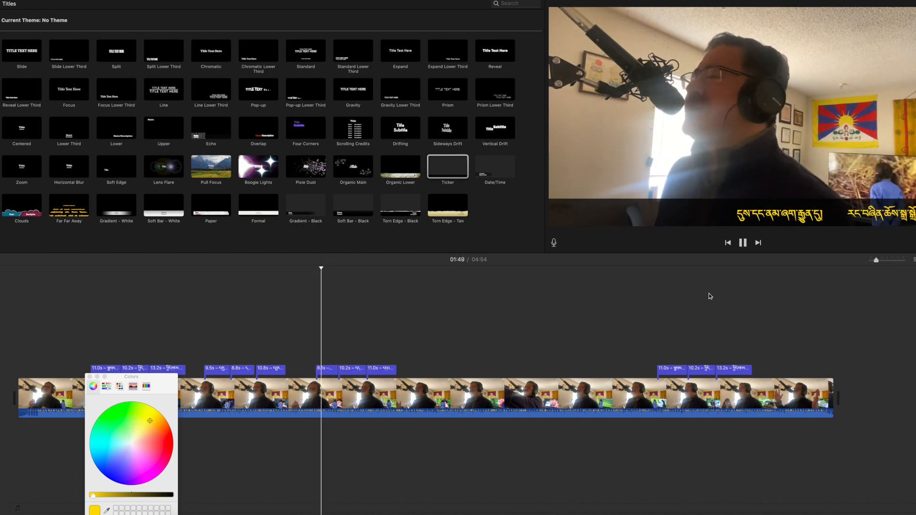